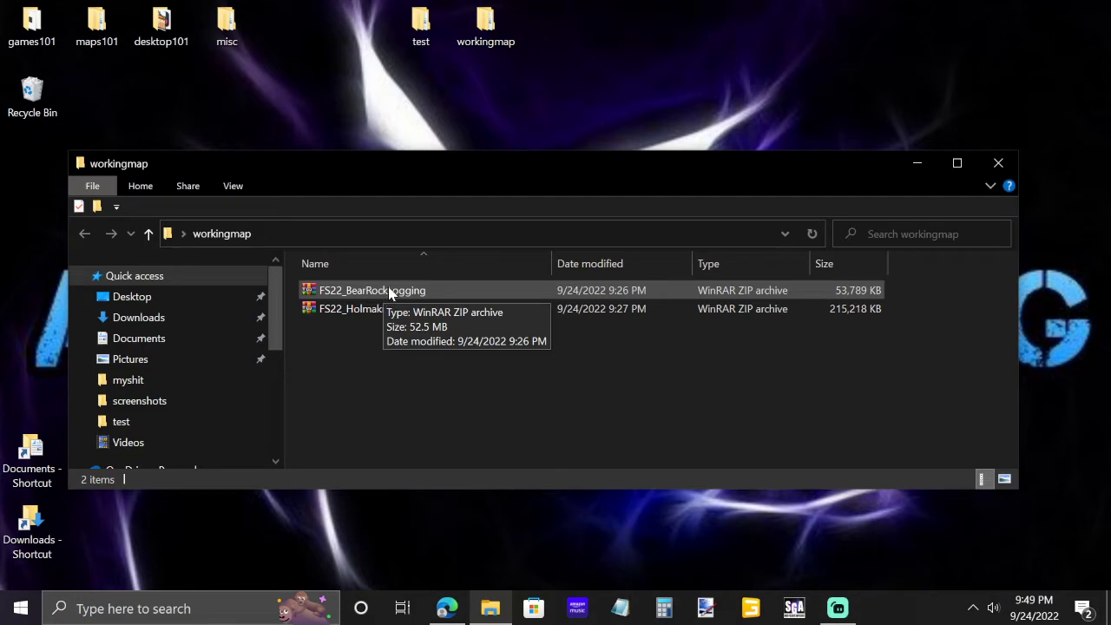
Unzip FS22_BearRockLogging and FS22_Holmakra with WinRAR's 'Extract to' into matching folders
{"action": "right_click", "coordinate": [390, 293]}
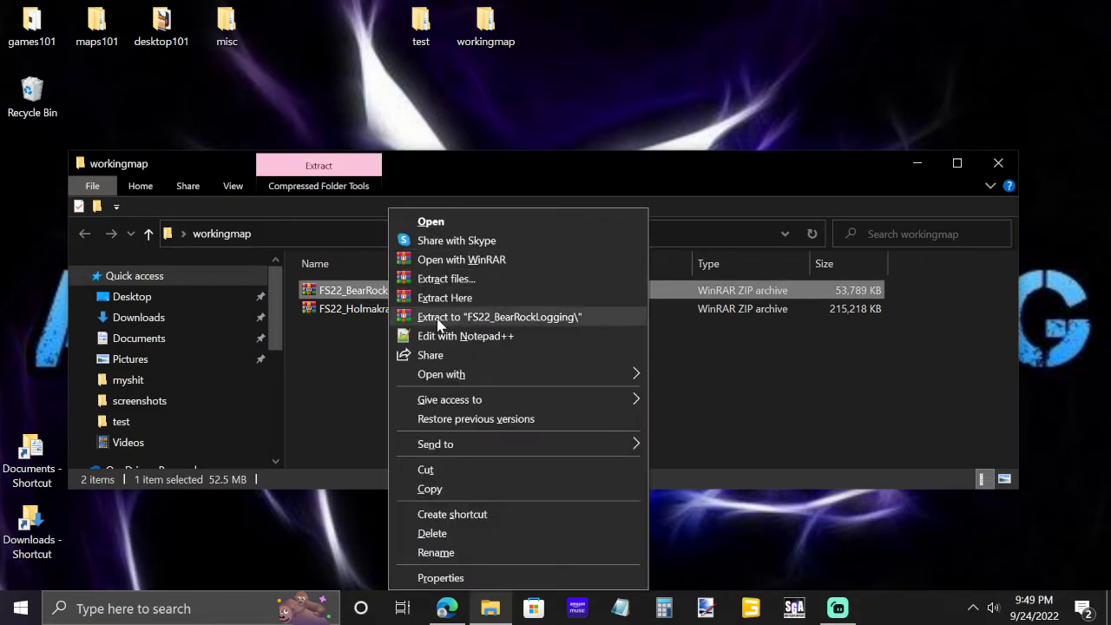
{"action": "left_click", "coordinate": [488, 315]}
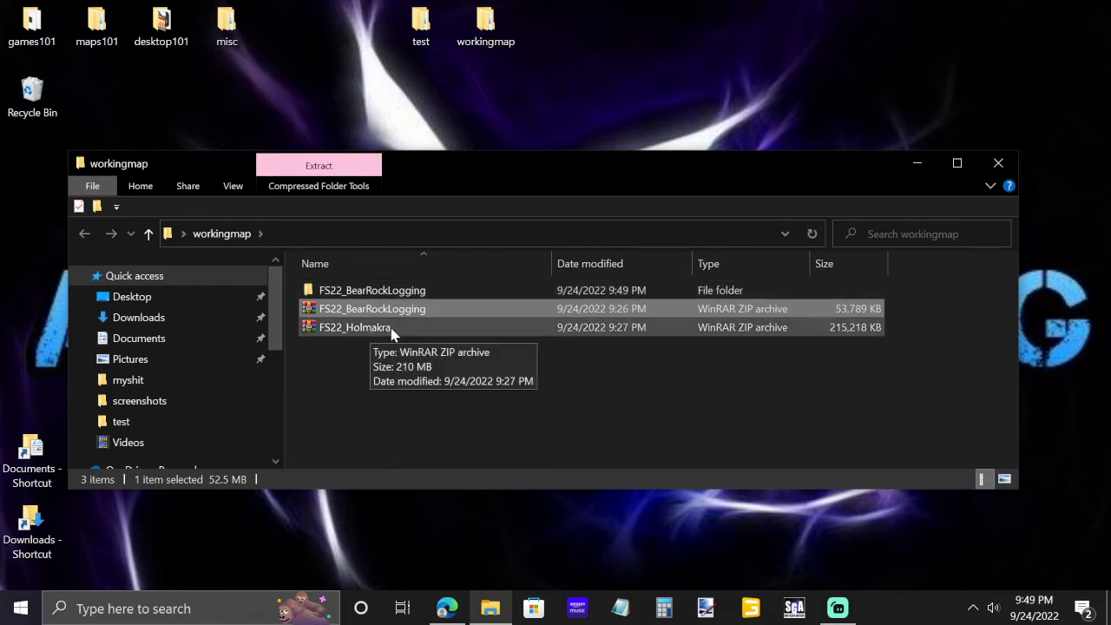
{"action": "left_click", "coordinate": [393, 328]}
{"action": "right_click", "coordinate": [392, 334]}
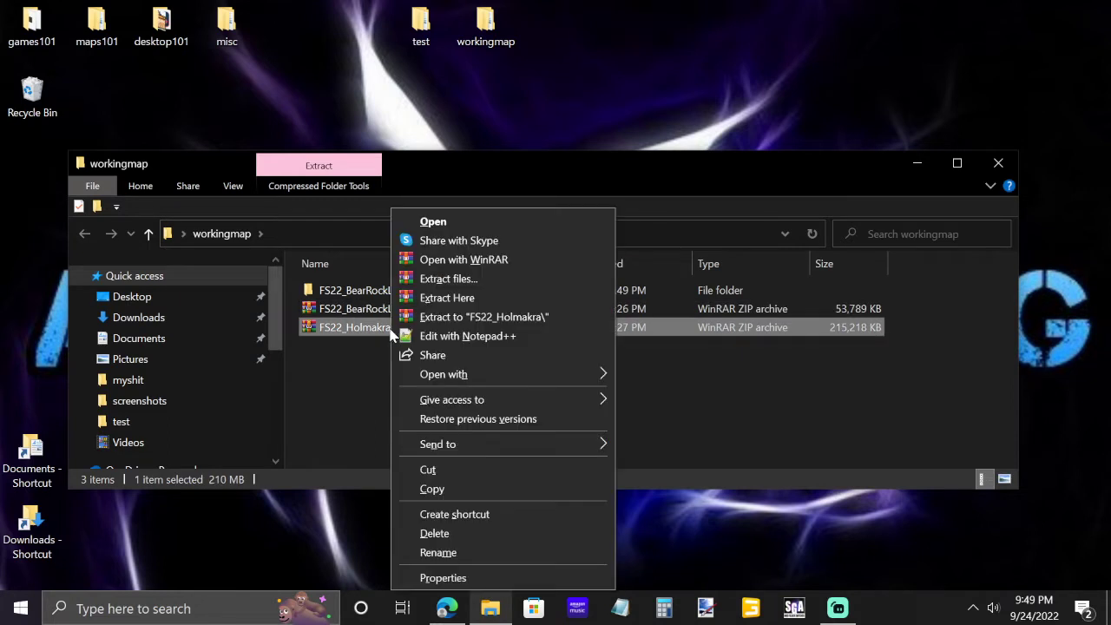
{"action": "left_click", "coordinate": [438, 321]}
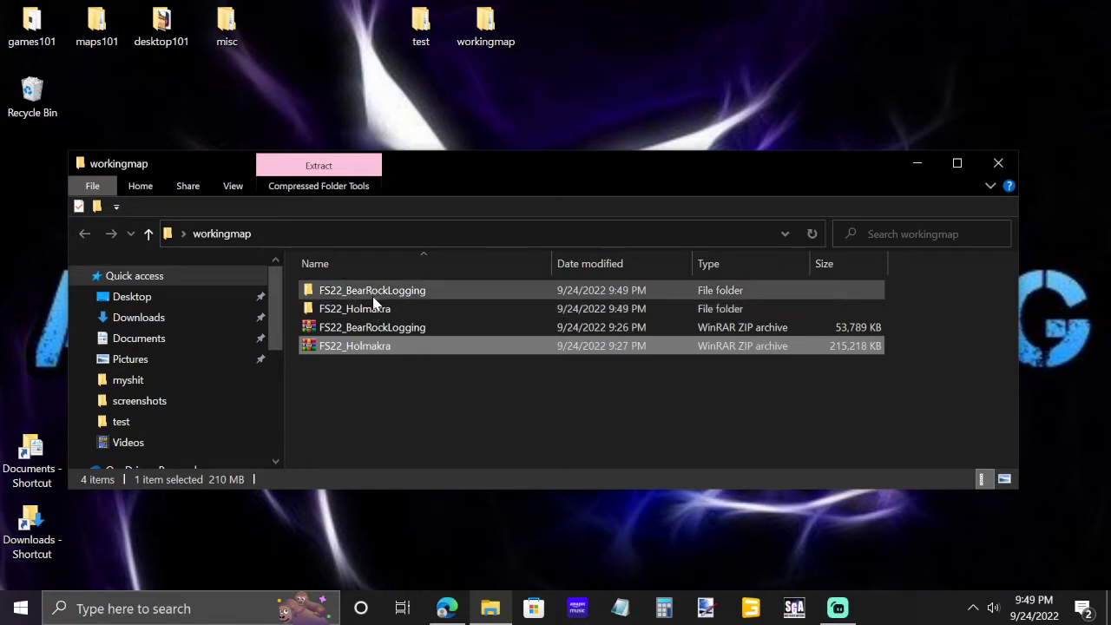
{"action": "left_click_drag", "start_coordinate": [511, 169], "coordinate": [524, 271]}
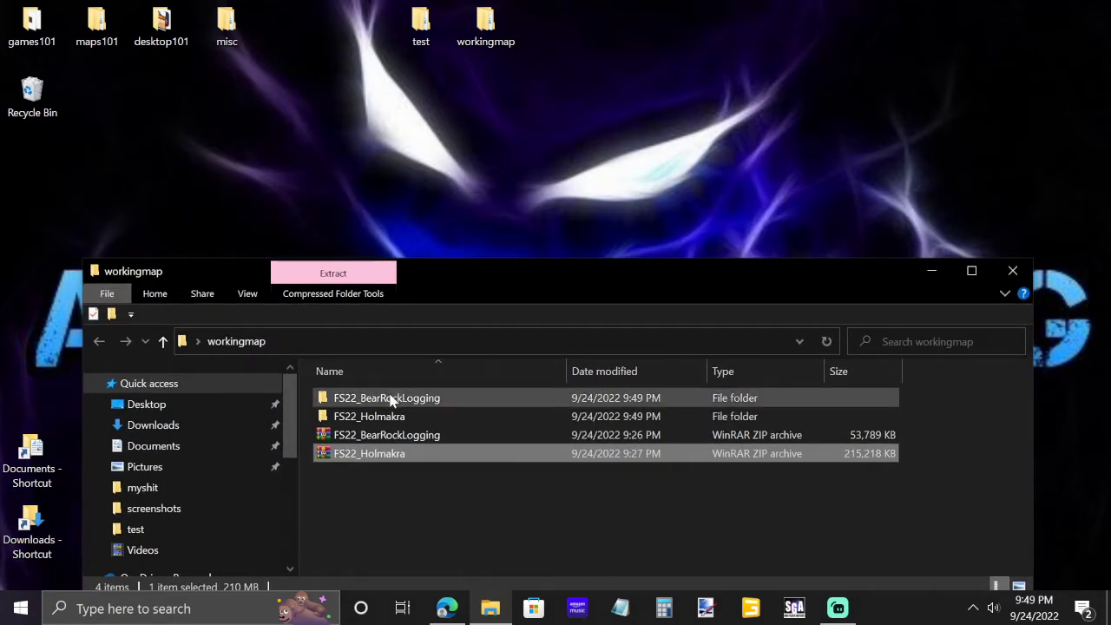
Add a new folder on the desktop, move it up, and name it 'mystuff'
{"action": "right_click", "coordinate": [558, 200]}
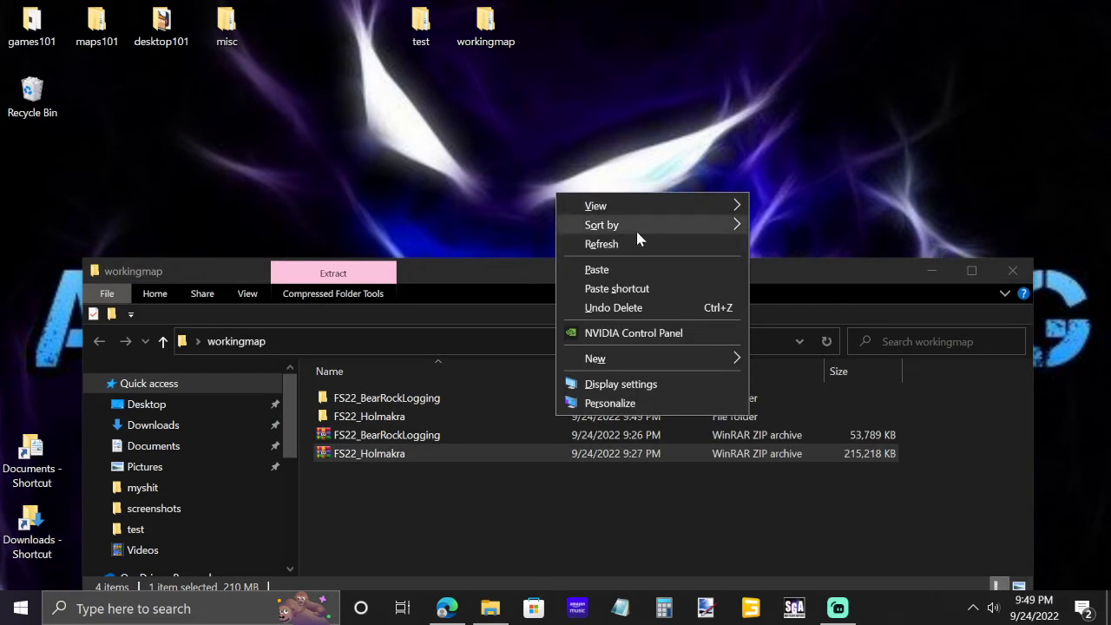
{"action": "mouse_move", "coordinate": [621, 359]}
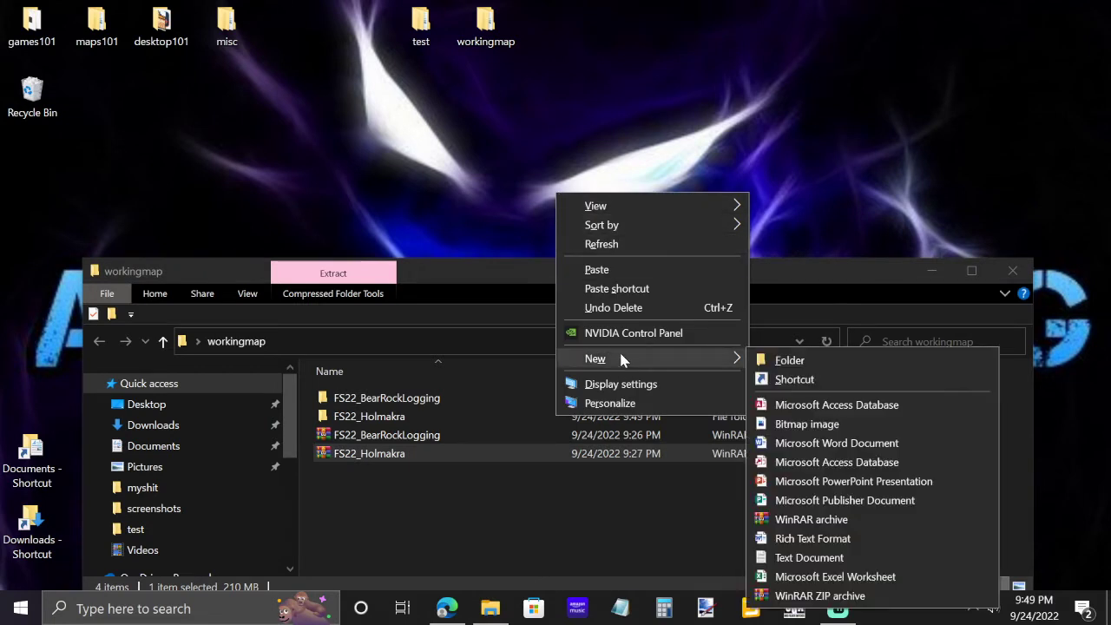
{"action": "left_click", "coordinate": [773, 361]}
{"action": "left_click_drag", "start_coordinate": [548, 227], "coordinate": [542, 193]}
{"action": "left_click", "coordinate": [547, 184]}
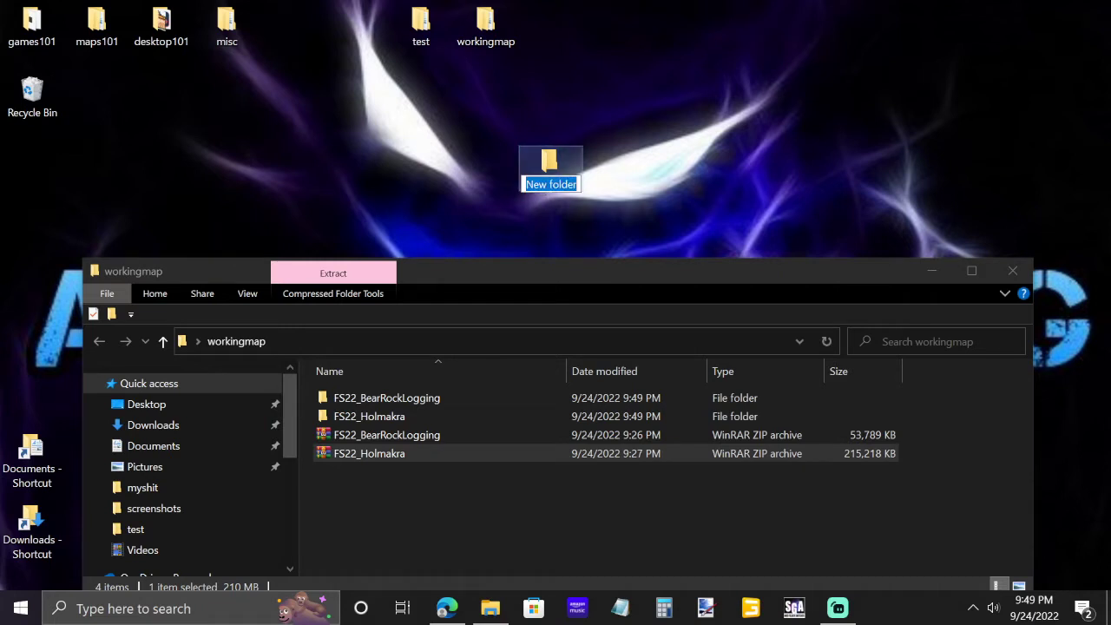
{"action": "type", "text": "m"}
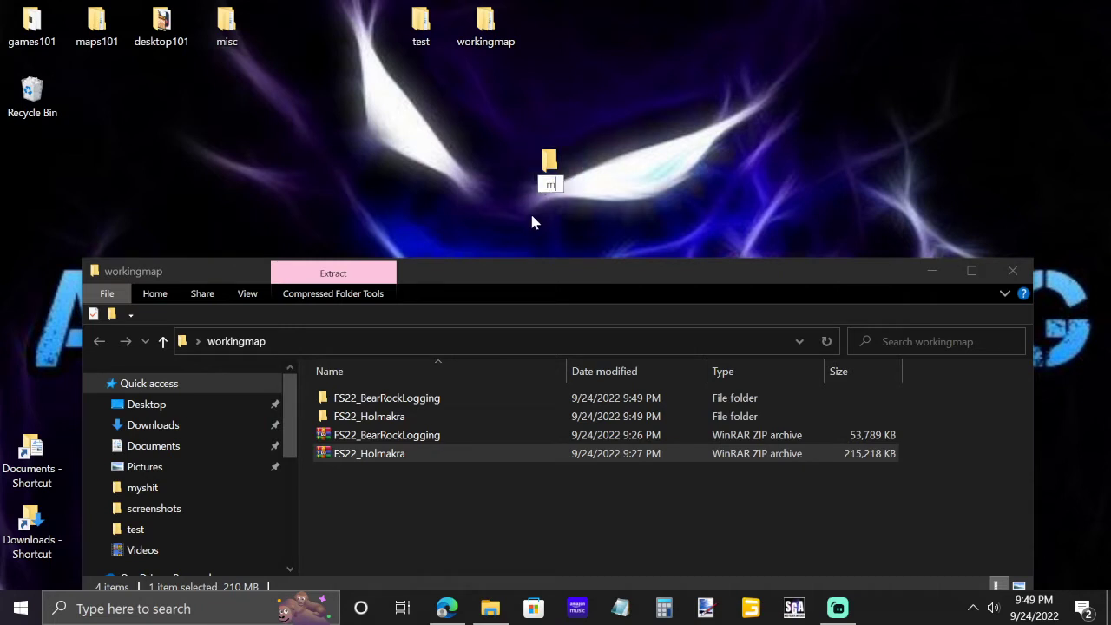
{"action": "type", "text": "ystuff"}
{"action": "key", "text": "Return"}
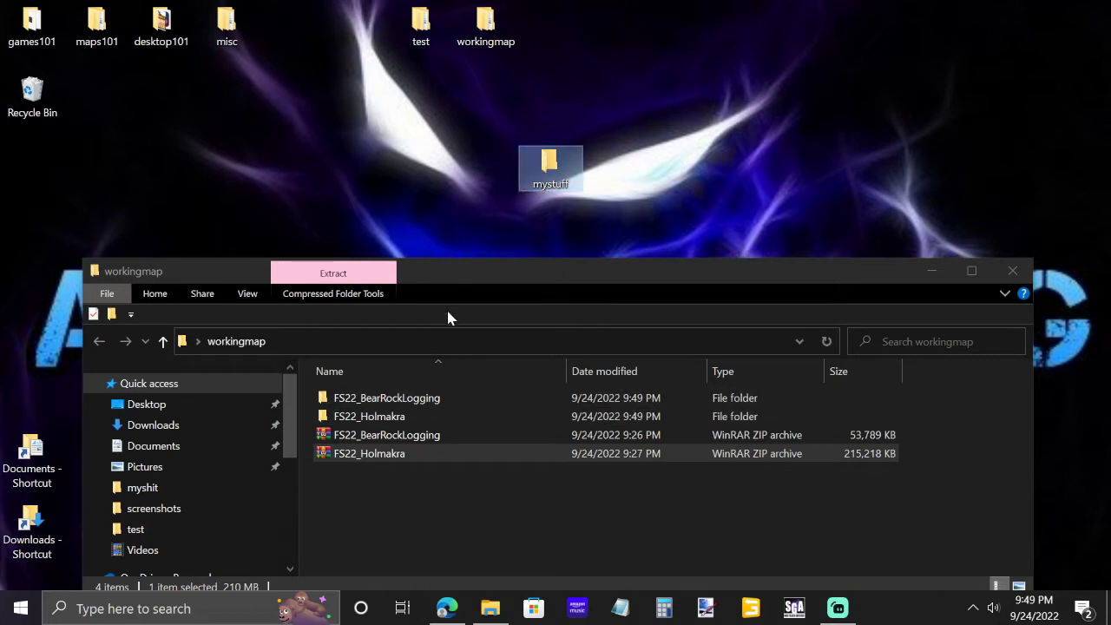
{"action": "left_click", "coordinate": [411, 399]}
{"action": "double_click", "coordinate": [412, 399]}
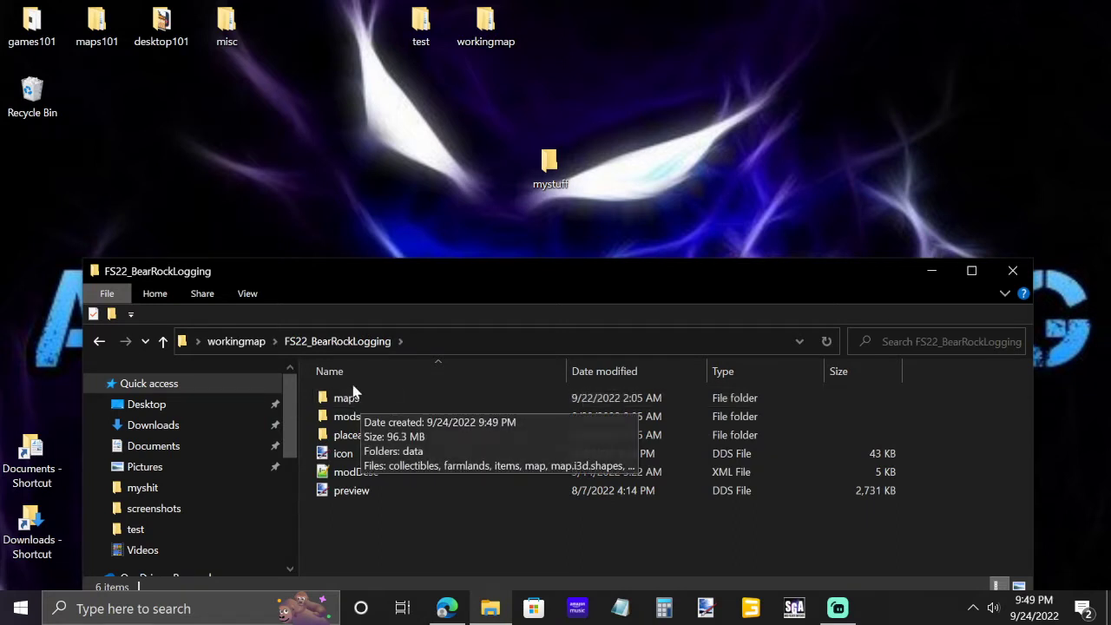
{"action": "left_click", "coordinate": [99, 341]}
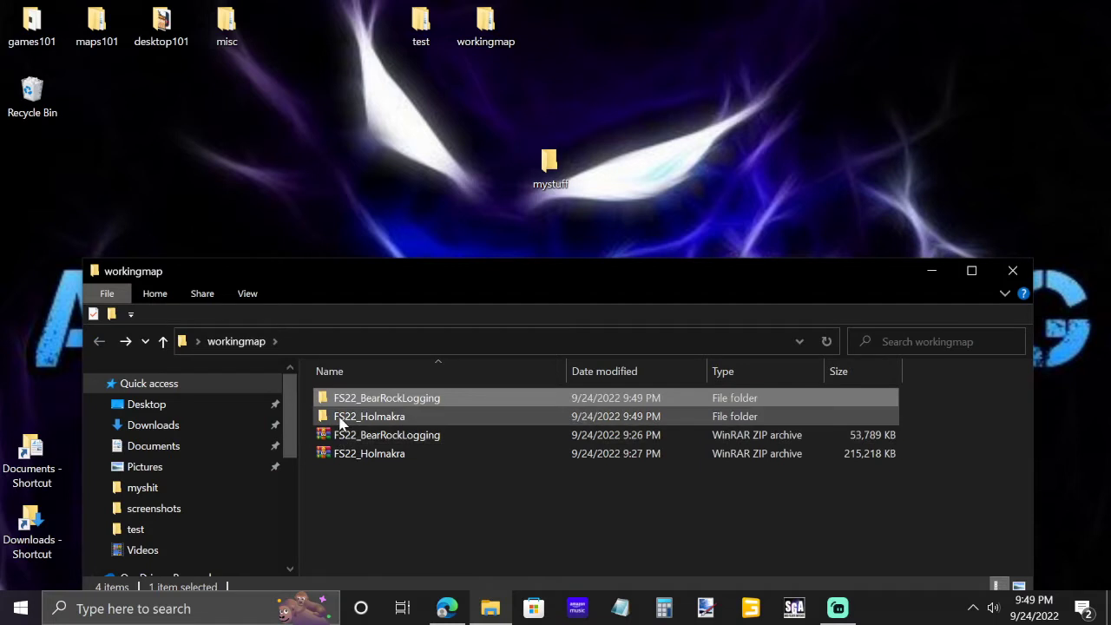
{"action": "double_click", "coordinate": [342, 417]}
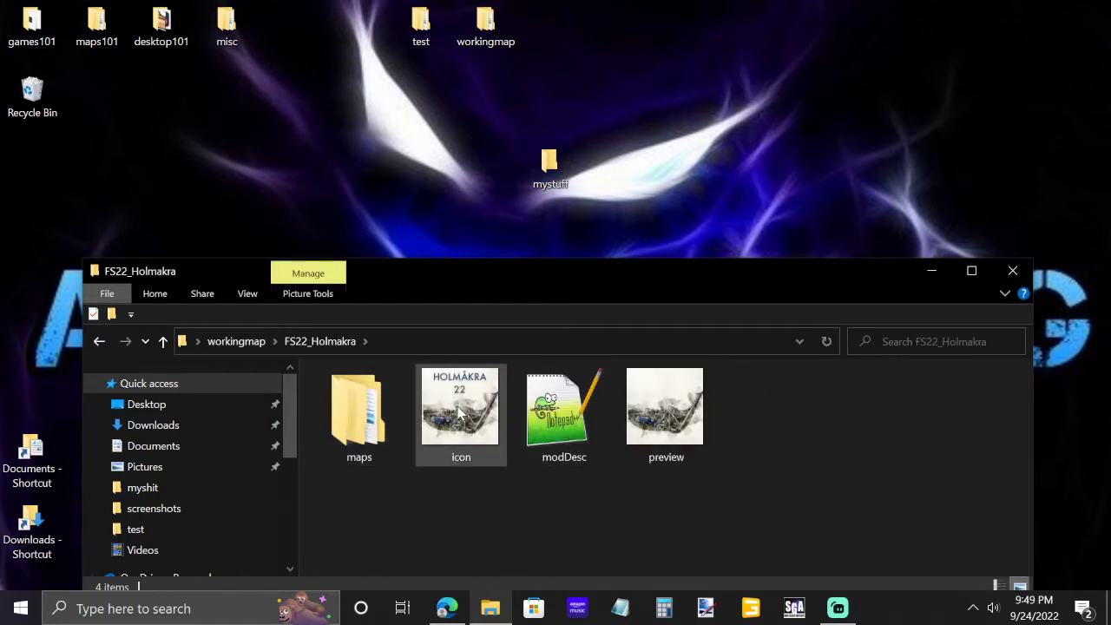
{"action": "left_click", "coordinate": [100, 341]}
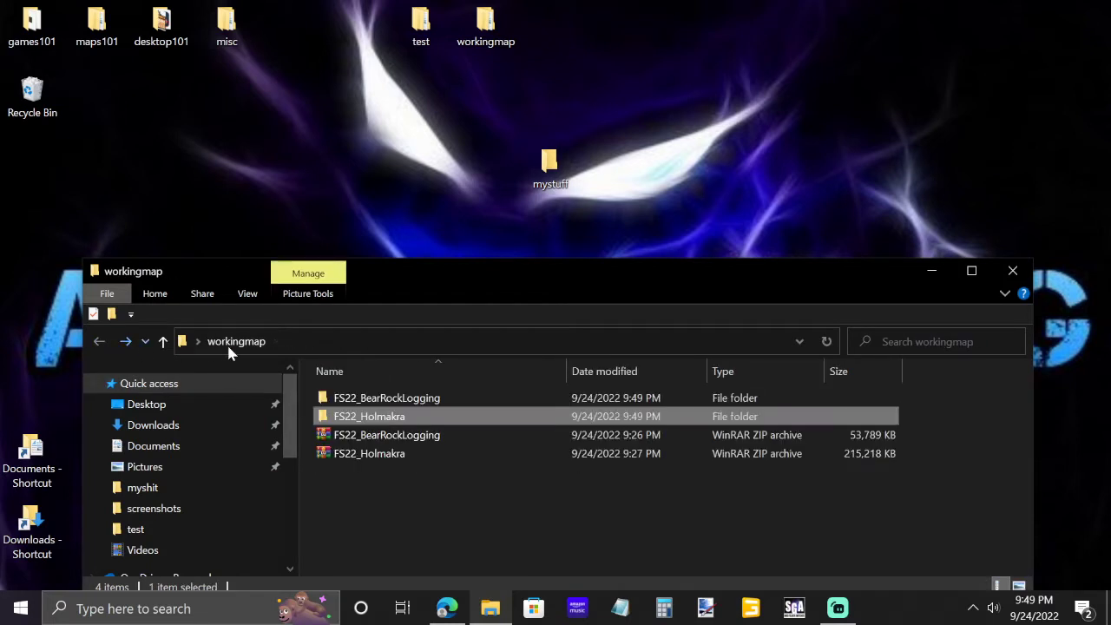
{"action": "double_click", "coordinate": [405, 401]}
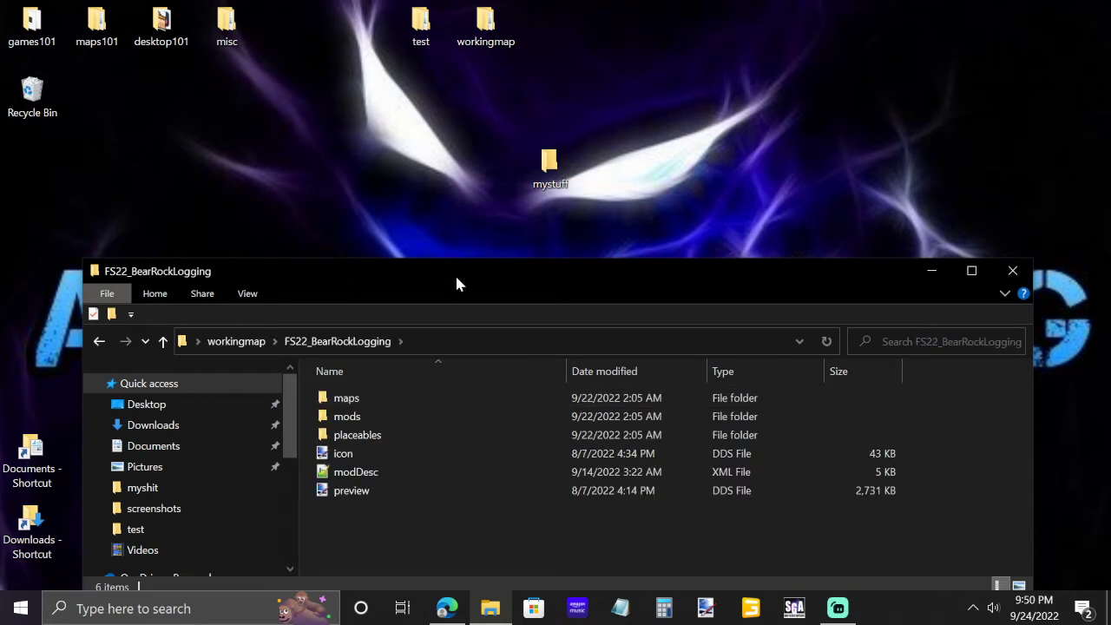
{"action": "mouse_move", "coordinate": [555, 162]}
{"action": "left_mouse_down"}
{"action": "mouse_move", "coordinate": [534, 204]}
{"action": "mouse_move", "coordinate": [355, 405]}
{"action": "mouse_move", "coordinate": [550, 168]}
{"action": "left_mouse_up"}
{"action": "left_click", "coordinate": [99, 341]}
{"action": "double_click", "coordinate": [369, 417]}
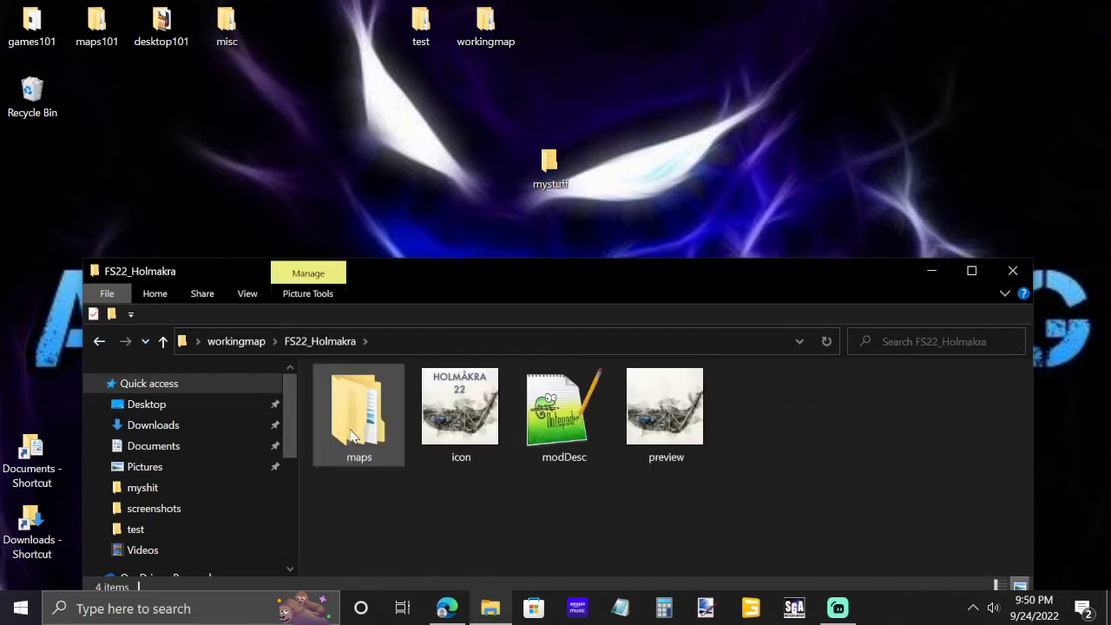
{"action": "mouse_move", "coordinate": [548, 171]}
{"action": "left_mouse_down"}
{"action": "mouse_move", "coordinate": [371, 424]}
{"action": "mouse_move", "coordinate": [400, 402]}
{"action": "mouse_move", "coordinate": [552, 168]}
{"action": "left_mouse_up"}
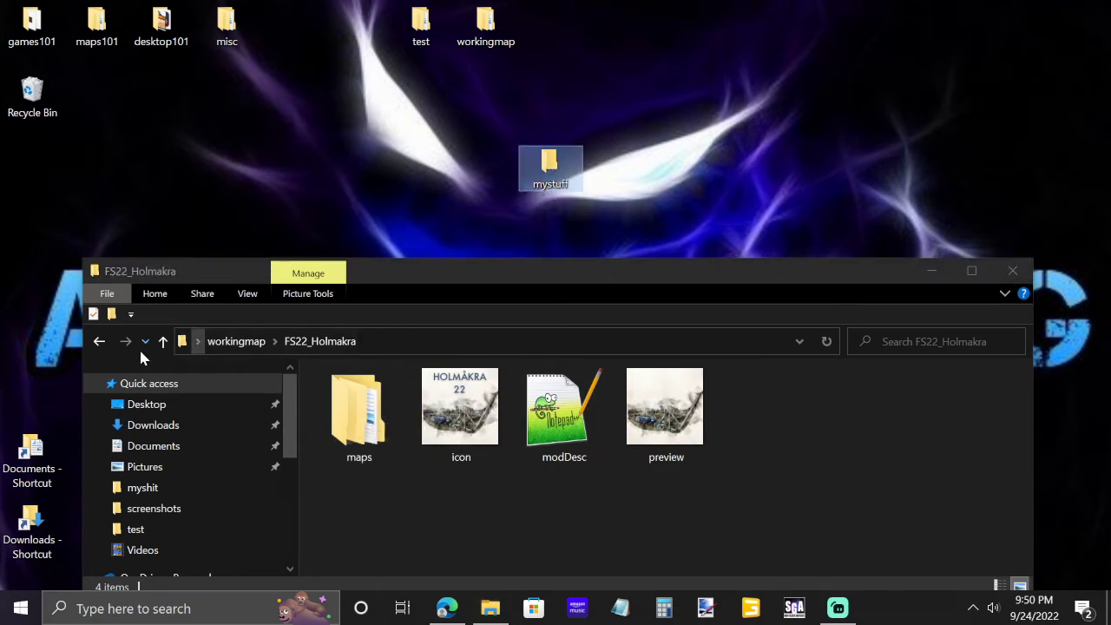
{"action": "left_click", "coordinate": [99, 342]}
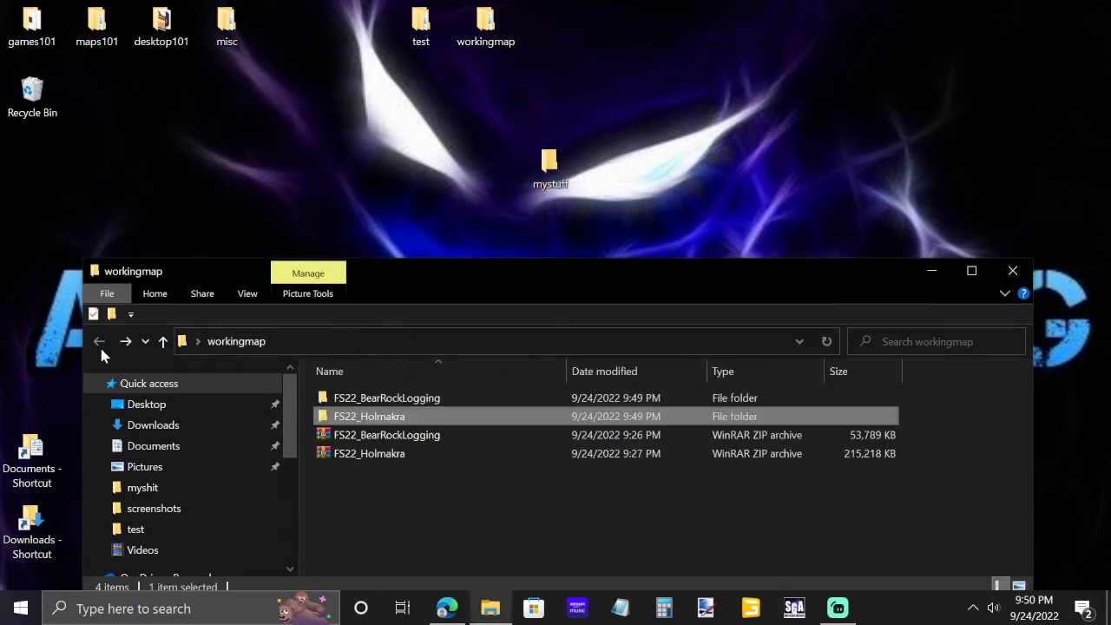
{"action": "left_click", "coordinate": [395, 399]}
Drop the mystuff folder into FS22_BearRockLogging and check it appears under maps
{"action": "double_click", "coordinate": [395, 400]}
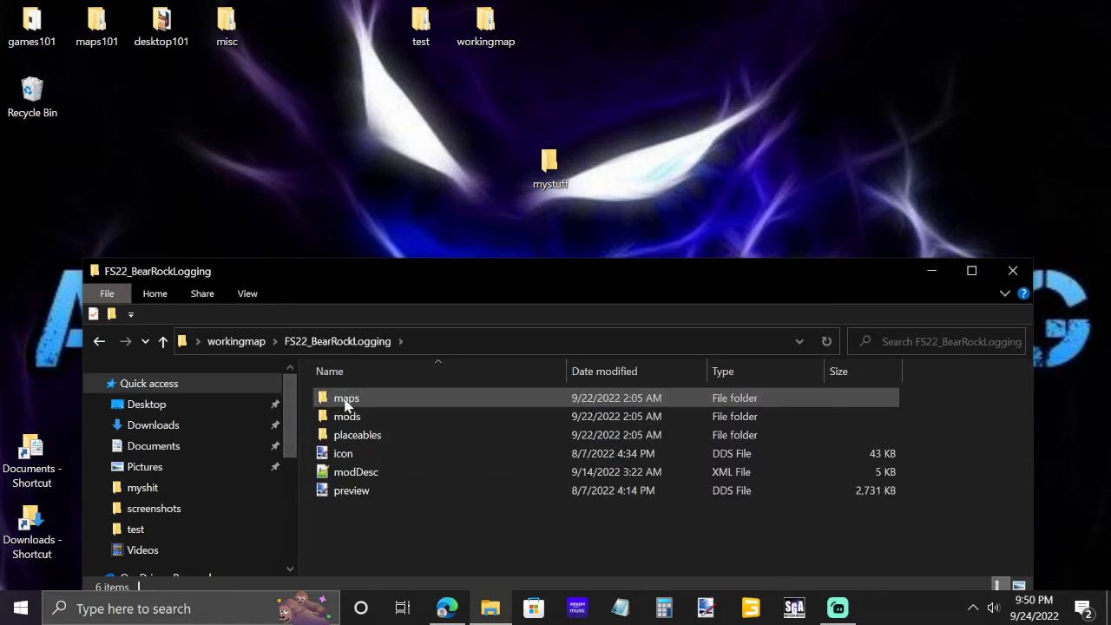
{"action": "left_click_drag", "start_coordinate": [551, 165], "coordinate": [358, 395]}
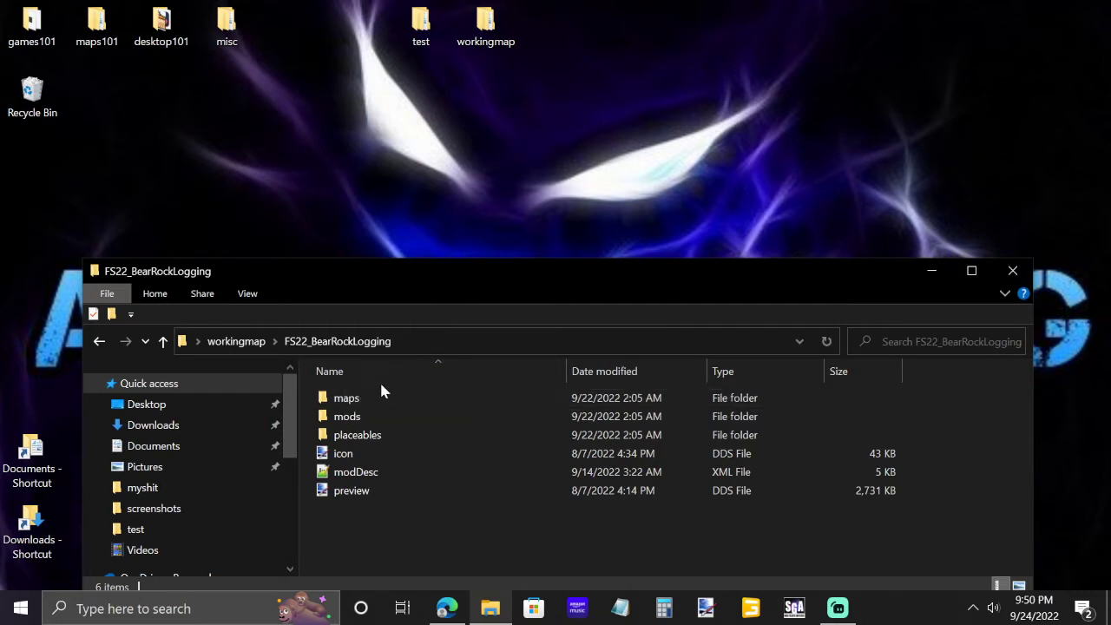
{"action": "double_click", "coordinate": [350, 399]}
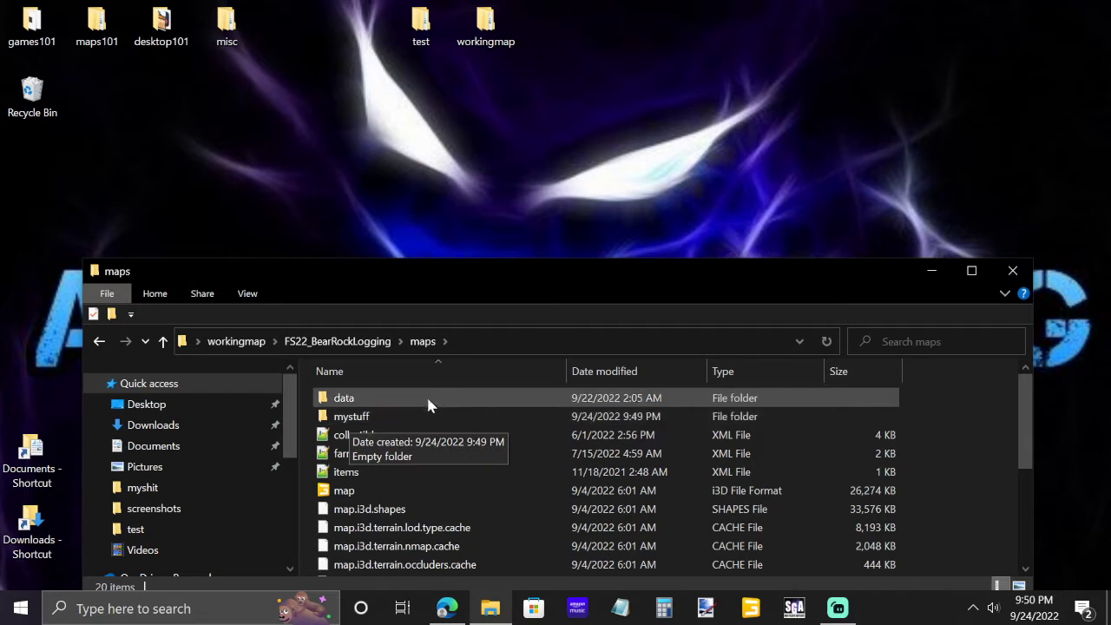
{"action": "scroll", "coordinate": [419, 409], "scroll_direction": "down", "scroll_amount": 2}
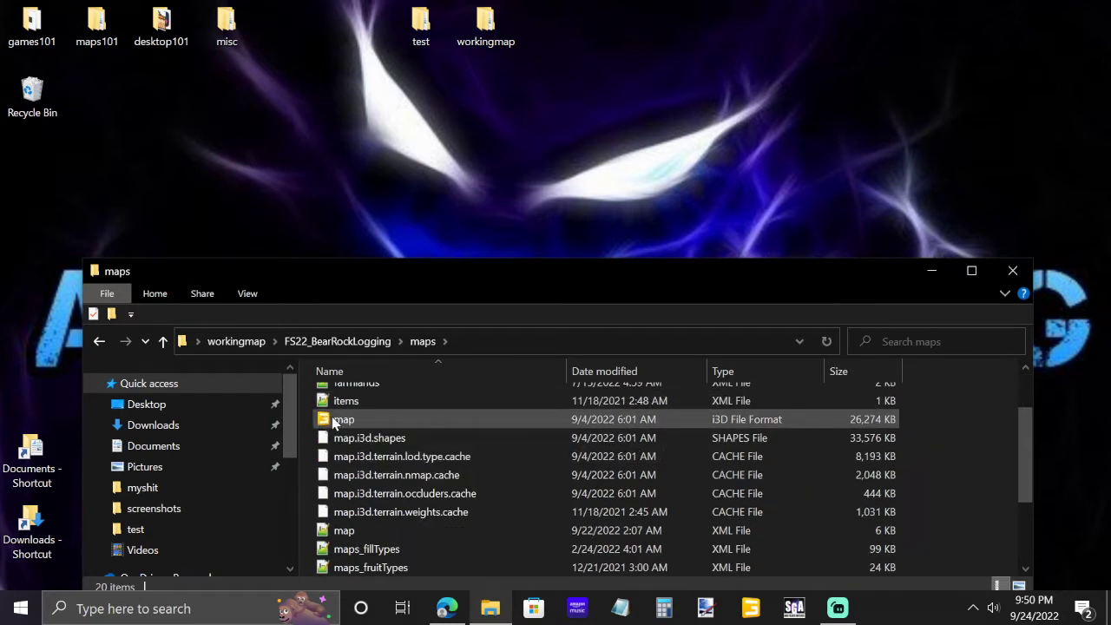
{"action": "scroll", "coordinate": [343, 424], "scroll_direction": "down", "scroll_amount": 2}
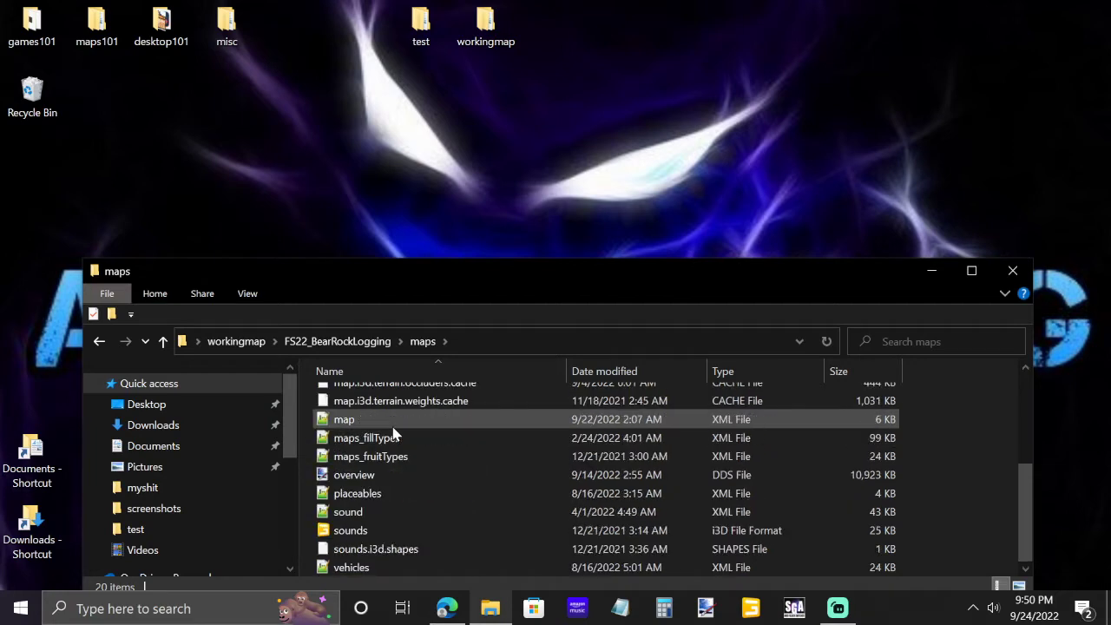
{"action": "scroll", "coordinate": [364, 541], "scroll_direction": "up", "scroll_amount": 3}
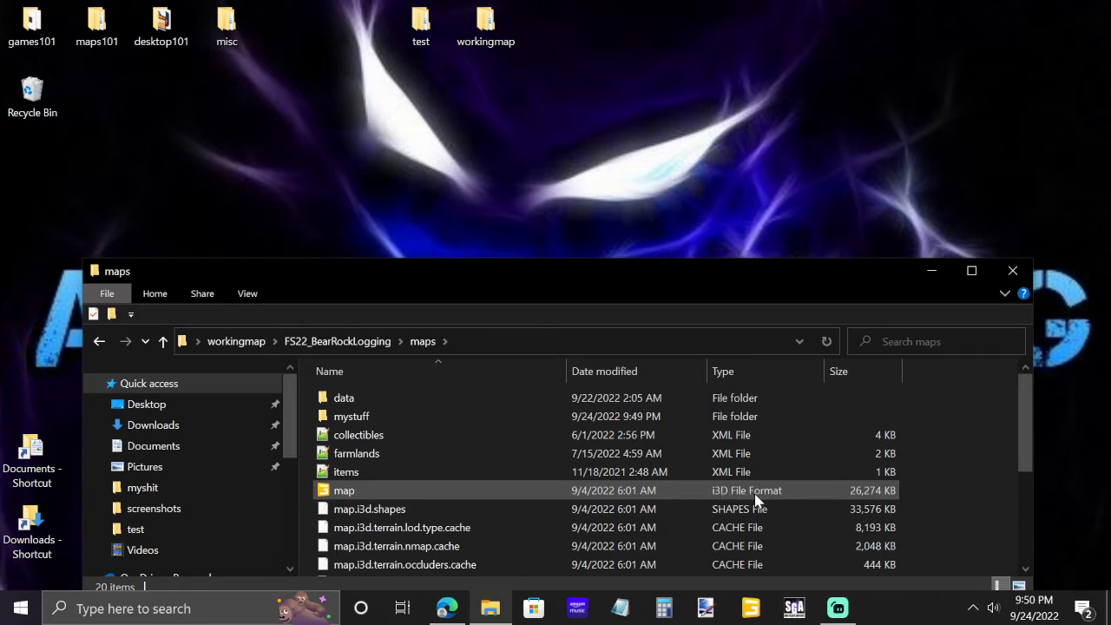
Open the Bear Rock Logging map.i3d using GIANTS Editor version 9.0.3
{"action": "double_click", "coordinate": [347, 491]}
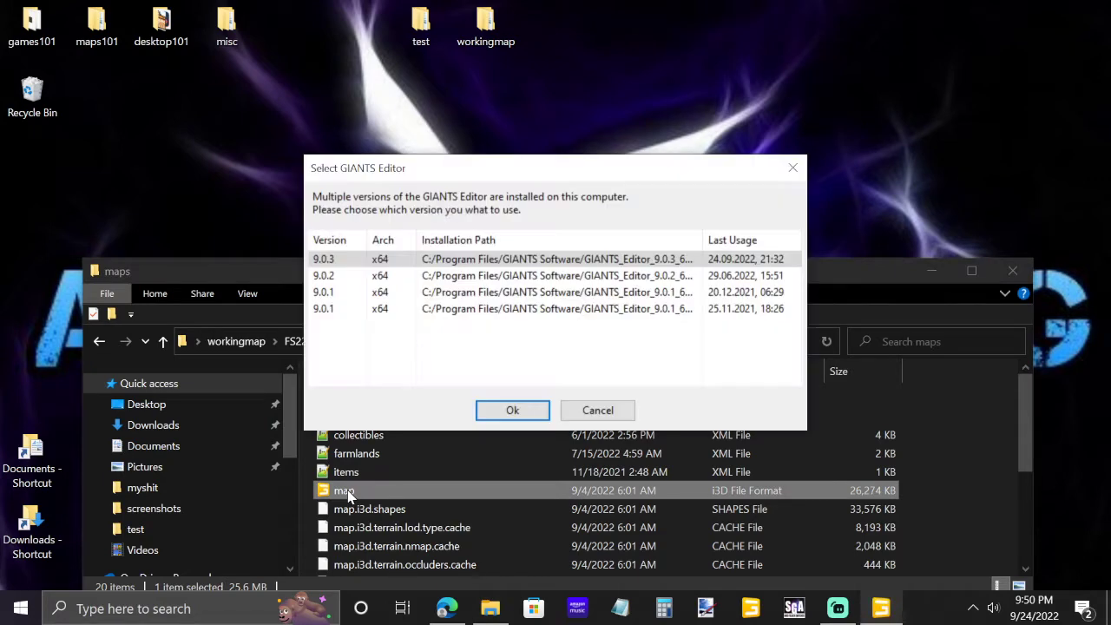
{"action": "left_click", "coordinate": [377, 262]}
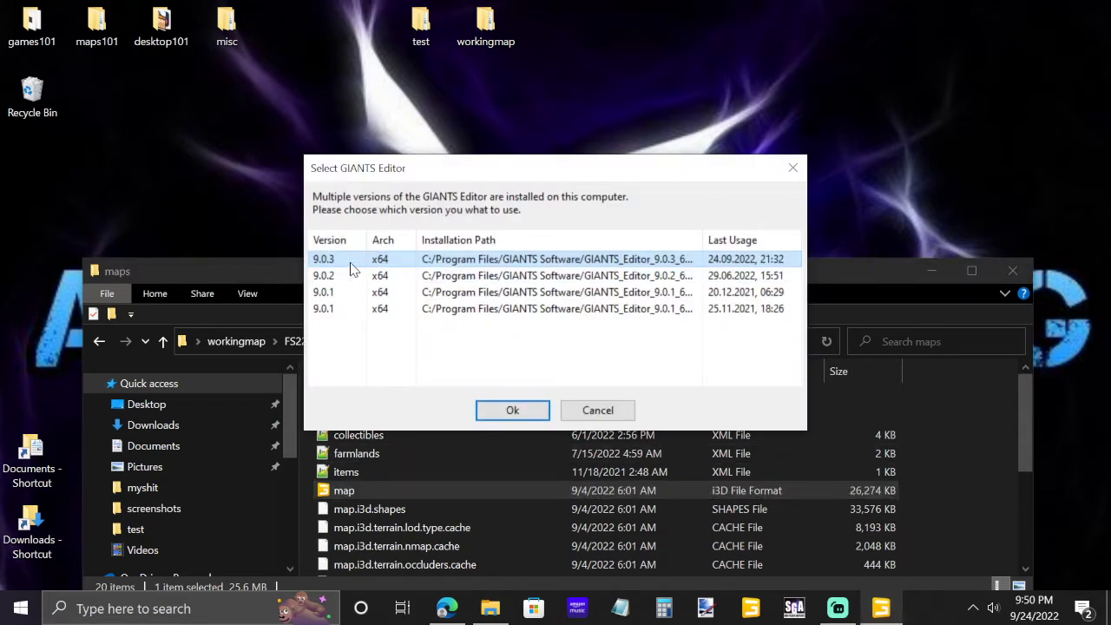
{"action": "left_click", "coordinate": [514, 411]}
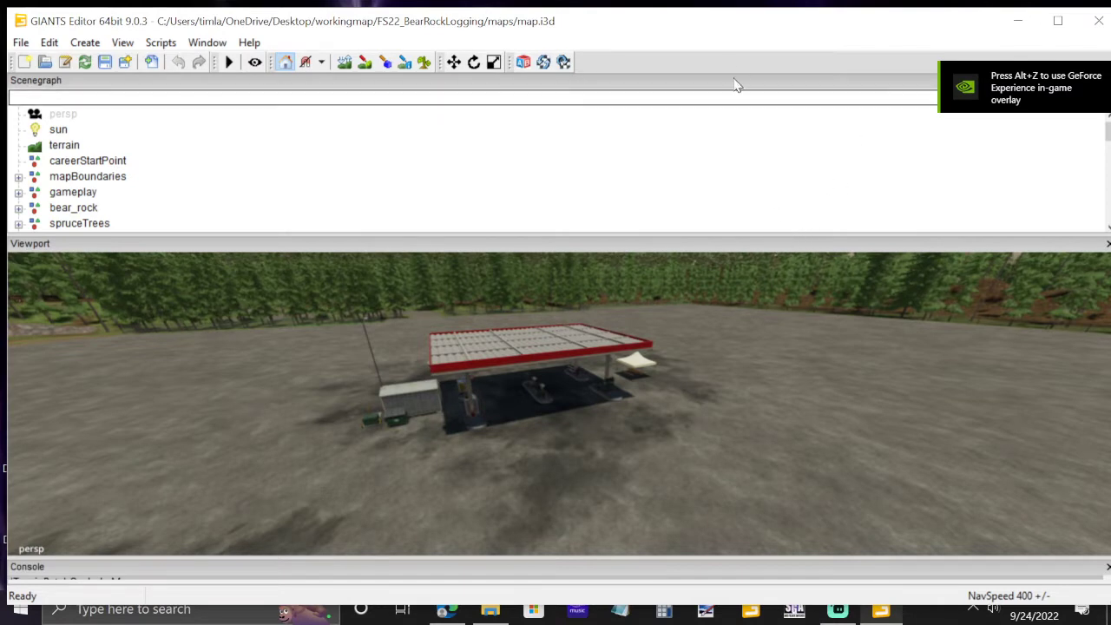
Dock the scenegraph narrowly on the left and fly over the forested valley
{"action": "left_click_drag", "start_coordinate": [735, 85], "coordinate": [15, 260]}
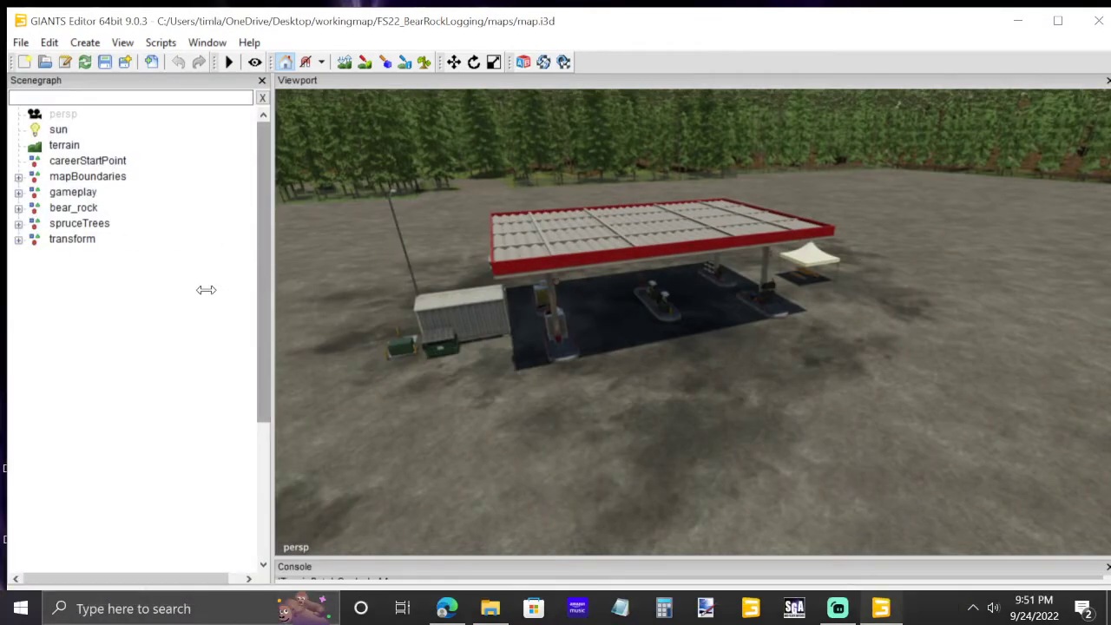
{"action": "left_click_drag", "start_coordinate": [206, 290], "coordinate": [211, 284]}
{"action": "right_click_drag", "start_coordinate": [404, 396], "coordinate": [523, 414]}
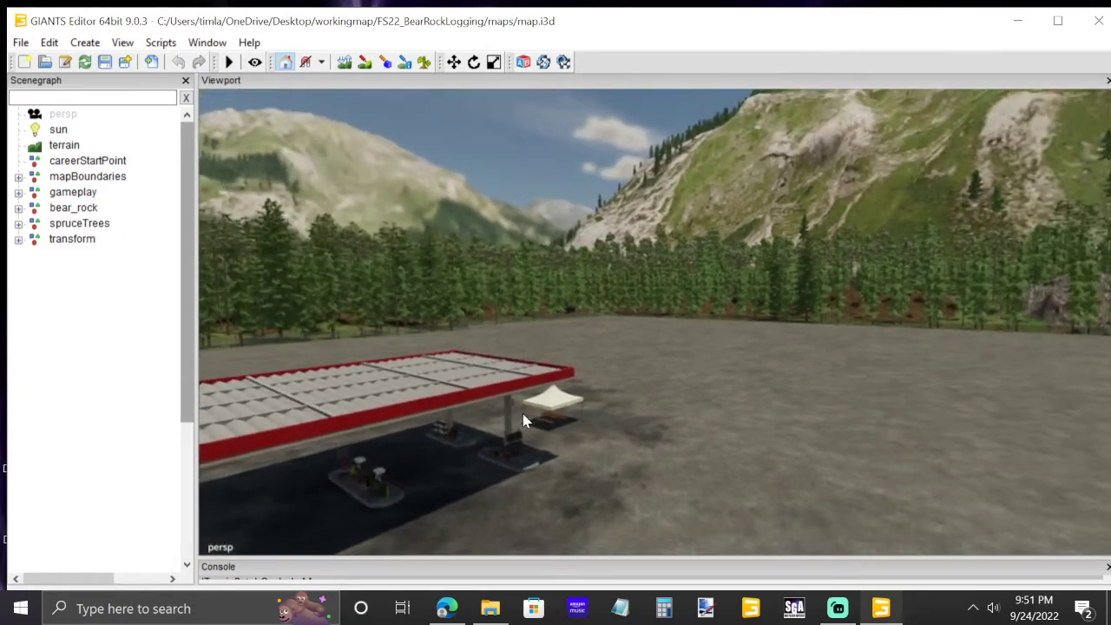
{"action": "right_click_drag", "start_coordinate": [563, 517], "coordinate": [356, 311]}
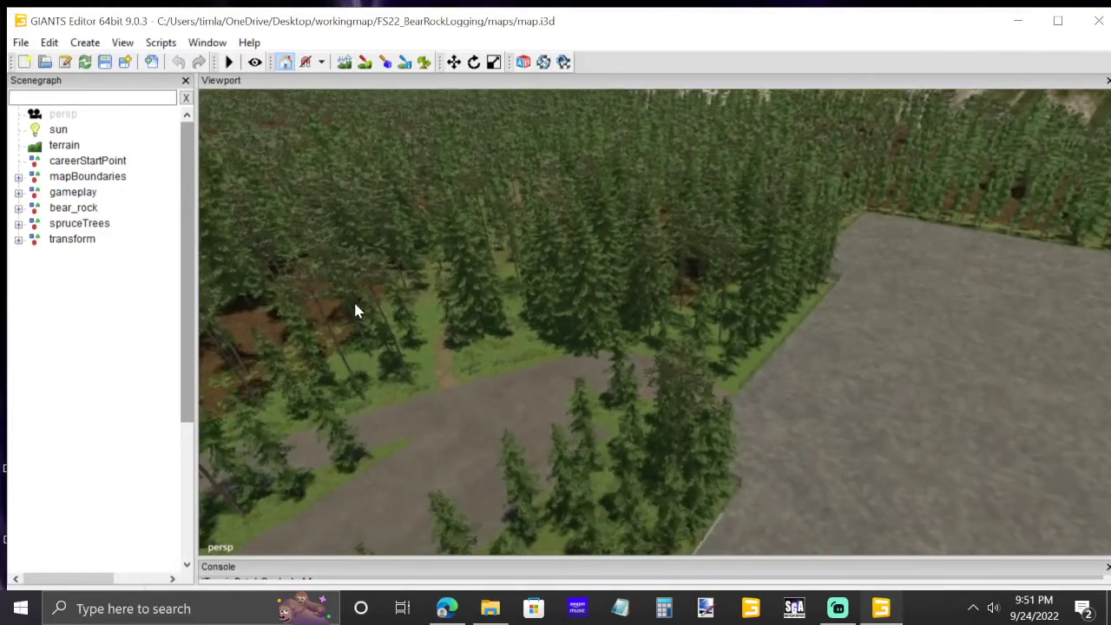
{"action": "right_click_drag", "start_coordinate": [638, 215], "coordinate": [549, 339]}
Select a pine tree, inspect it from different angles, then deselect it
{"action": "left_click", "coordinate": [561, 342]}
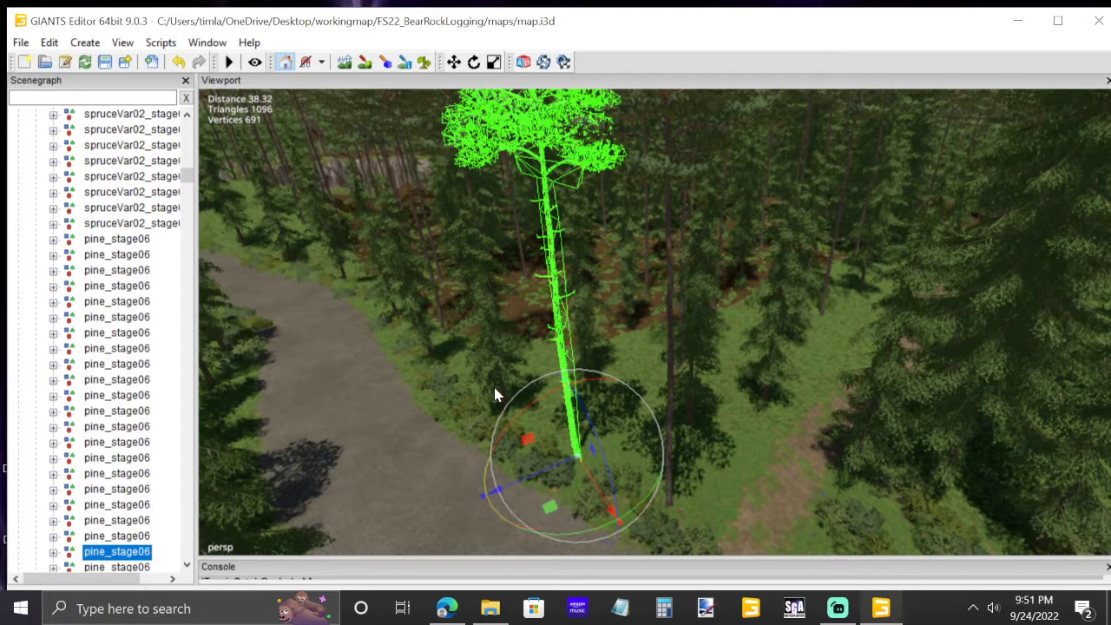
{"action": "right_click_drag", "start_coordinate": [582, 288], "coordinate": [585, 266]}
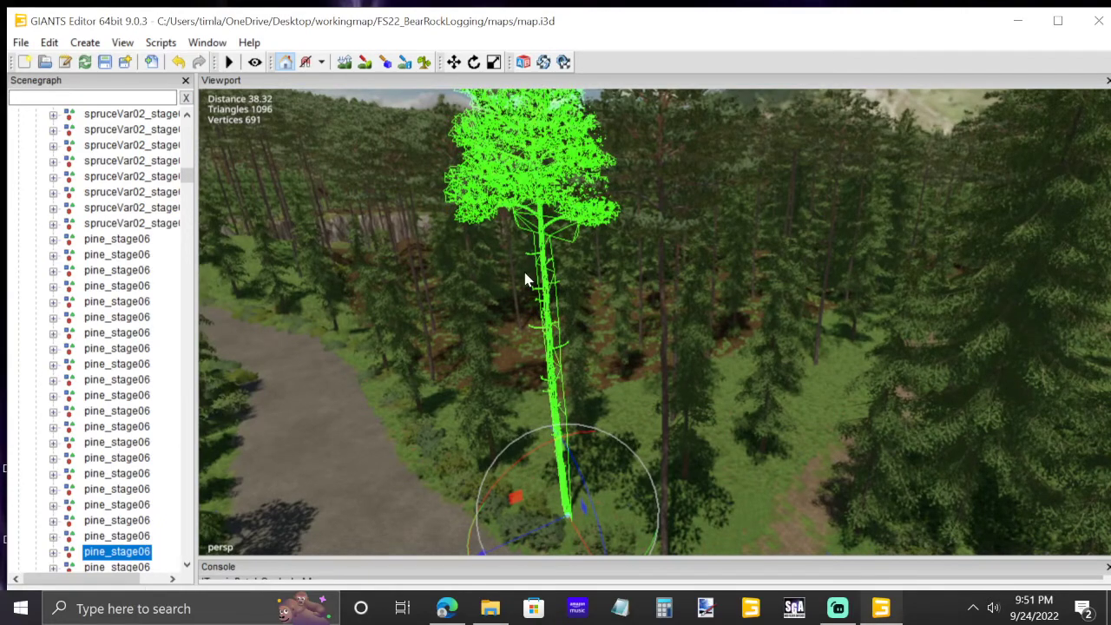
{"action": "right_click_drag", "start_coordinate": [480, 440], "coordinate": [611, 220]}
{"action": "left_click", "coordinate": [631, 204]}
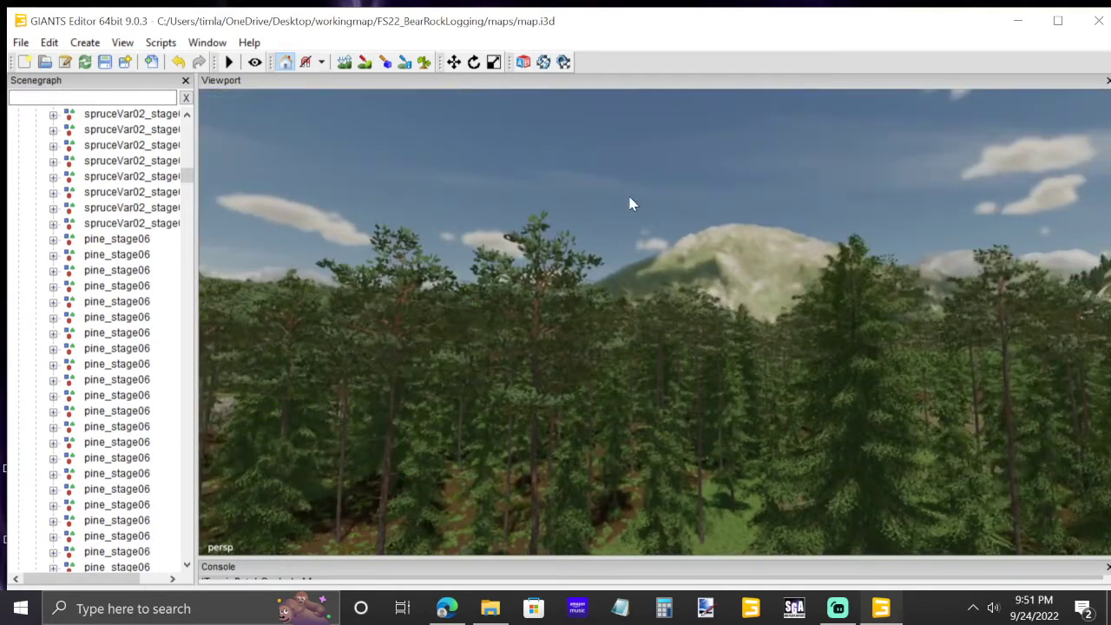
{"action": "right_click_drag", "start_coordinate": [490, 260], "coordinate": [442, 352]}
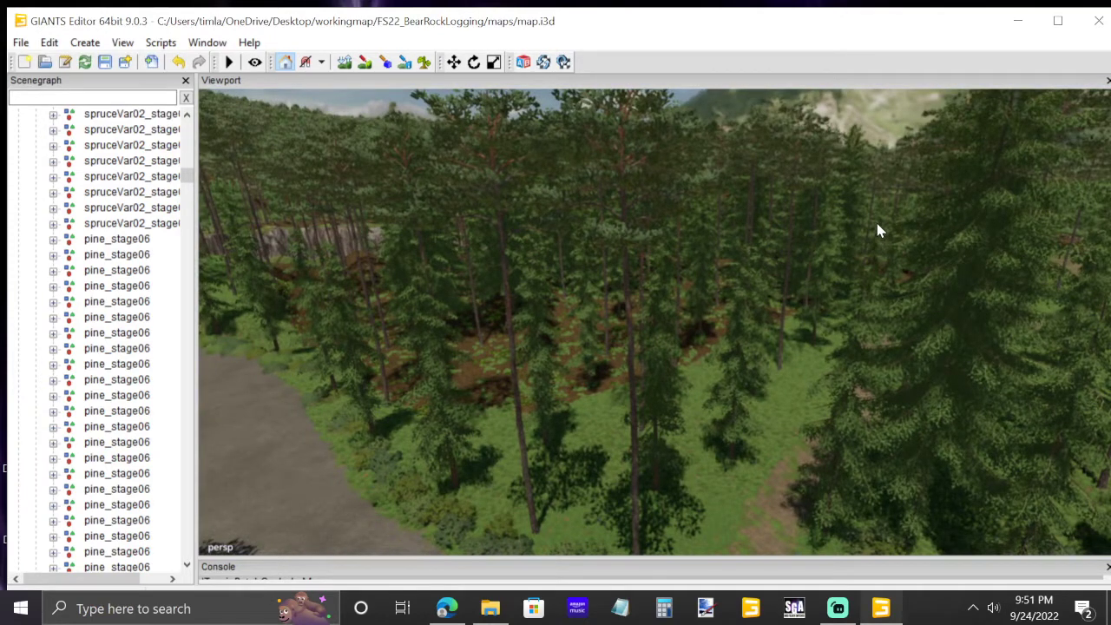
Minimize the editor and browse to workingmap\FS22_Holmakra\maps in File Explorer
{"action": "left_click", "coordinate": [1018, 26]}
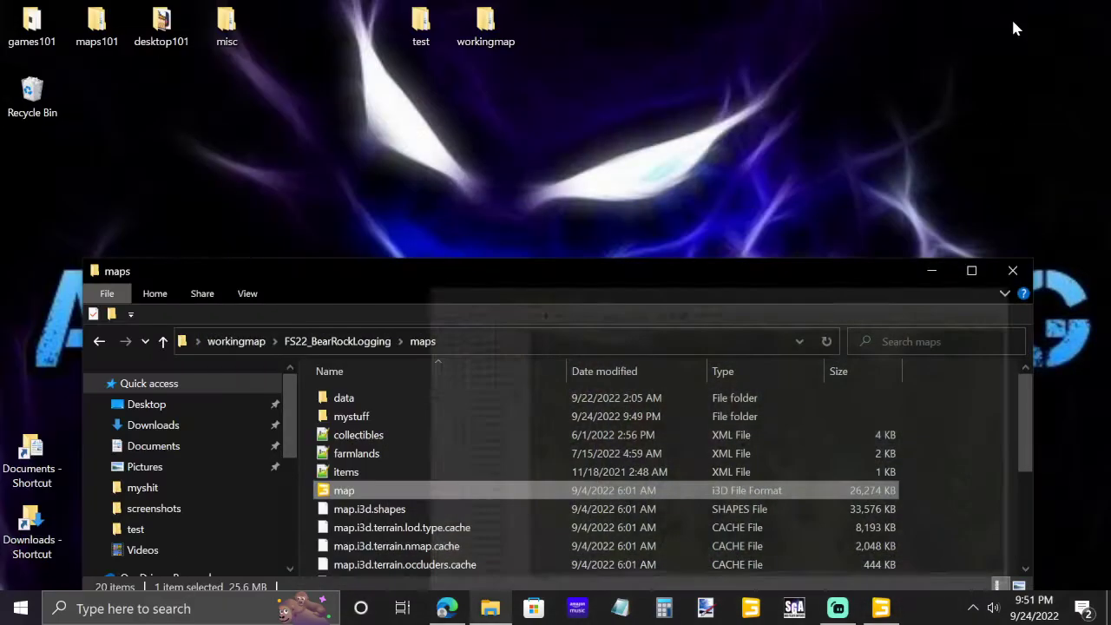
{"action": "left_click_drag", "start_coordinate": [719, 272], "coordinate": [617, 479]}
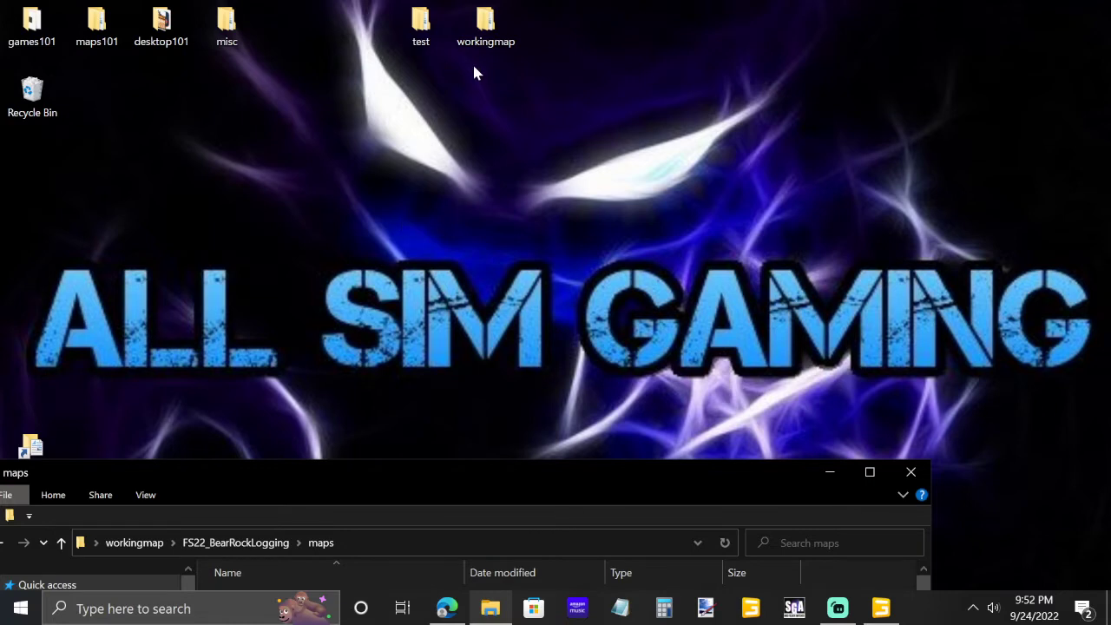
{"action": "double_click", "coordinate": [485, 26]}
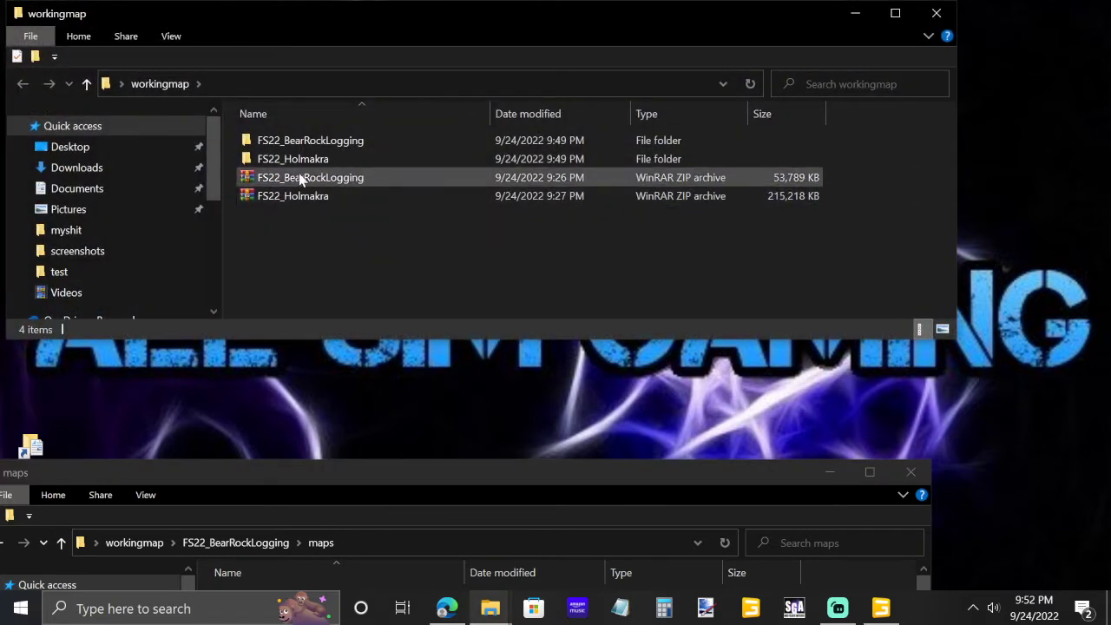
{"action": "double_click", "coordinate": [310, 165]}
{"action": "double_click", "coordinate": [277, 170]}
Open Holmakra's maps\map\map.i3d in GIANTS Editor 9.0.3
{"action": "double_click", "coordinate": [270, 179]}
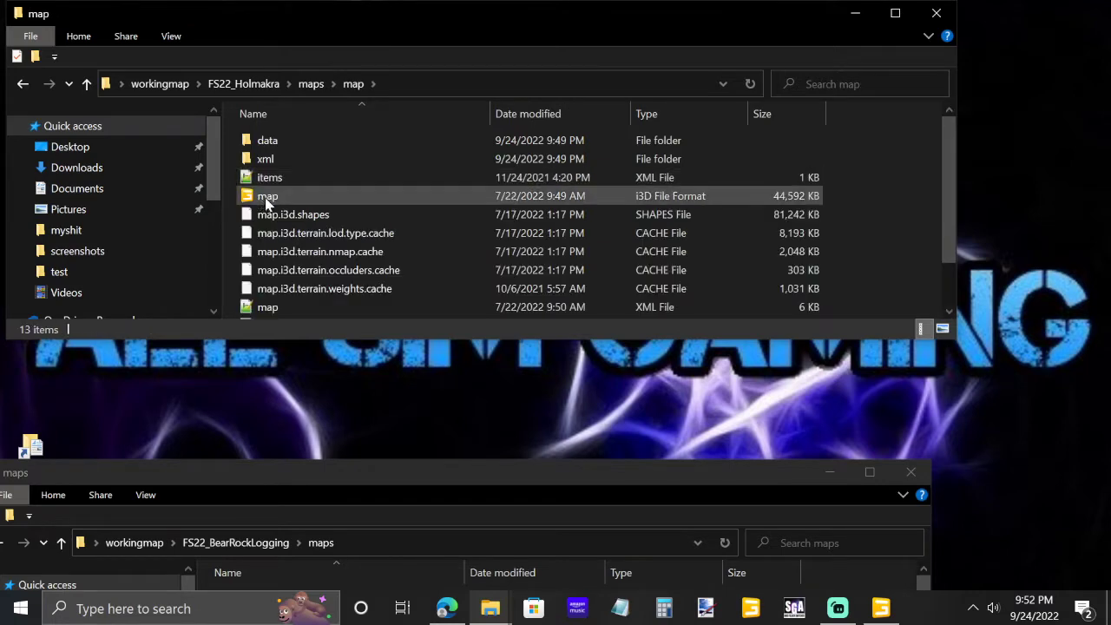
{"action": "double_click", "coordinate": [445, 197]}
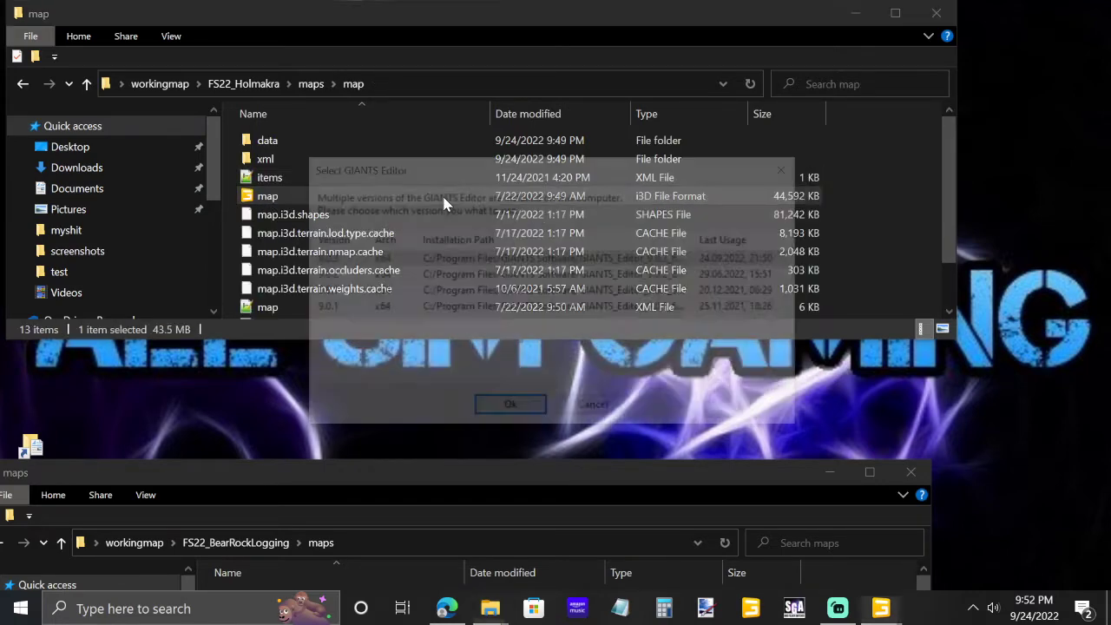
{"action": "left_click", "coordinate": [497, 417]}
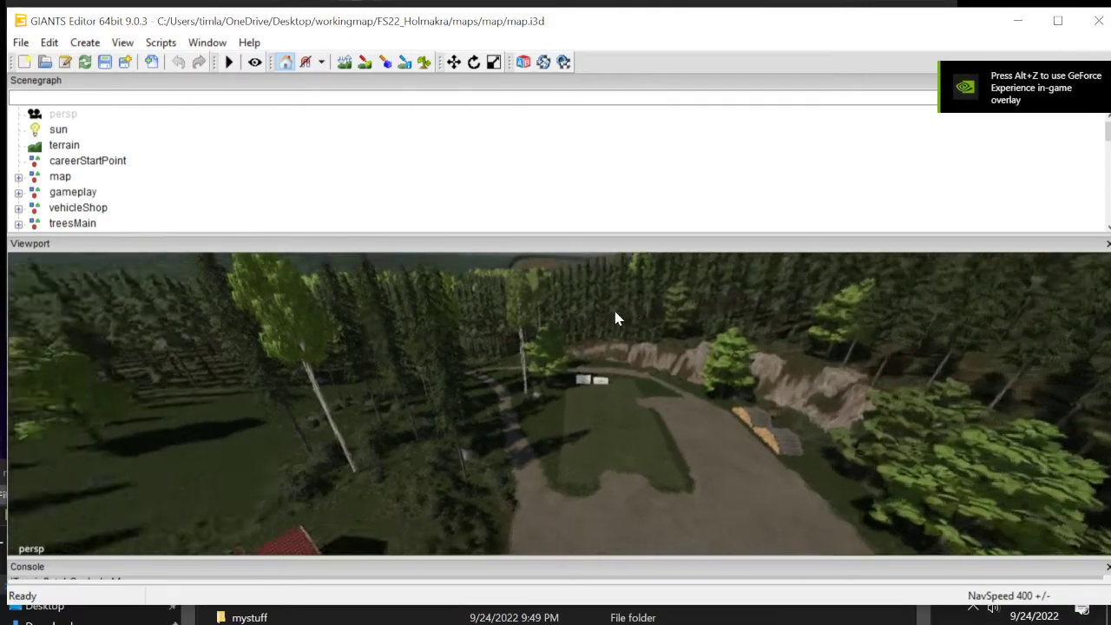
Dock Holmakra's scenegraph narrowly on the left and turn the view toward the birches
{"action": "right_click_drag", "start_coordinate": [614, 318], "coordinate": [555, 310]}
{"action": "right_click_drag", "start_coordinate": [934, 259], "coordinate": [817, 348]}
{"action": "left_click_drag", "start_coordinate": [884, 80], "coordinate": [58, 156]}
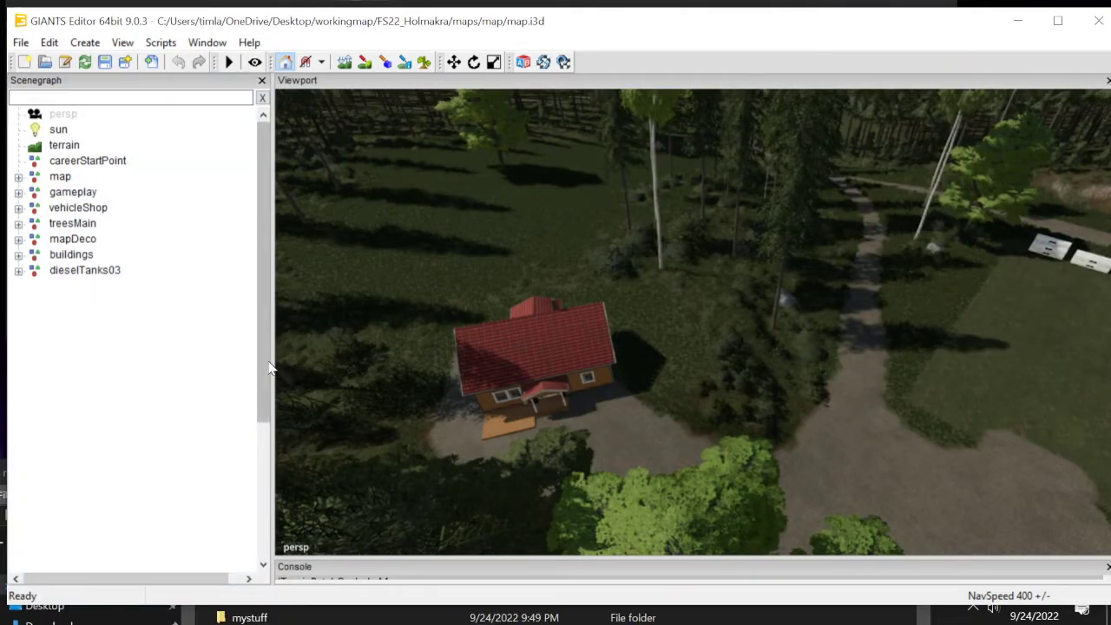
{"action": "left_click_drag", "start_coordinate": [242, 357], "coordinate": [219, 356]}
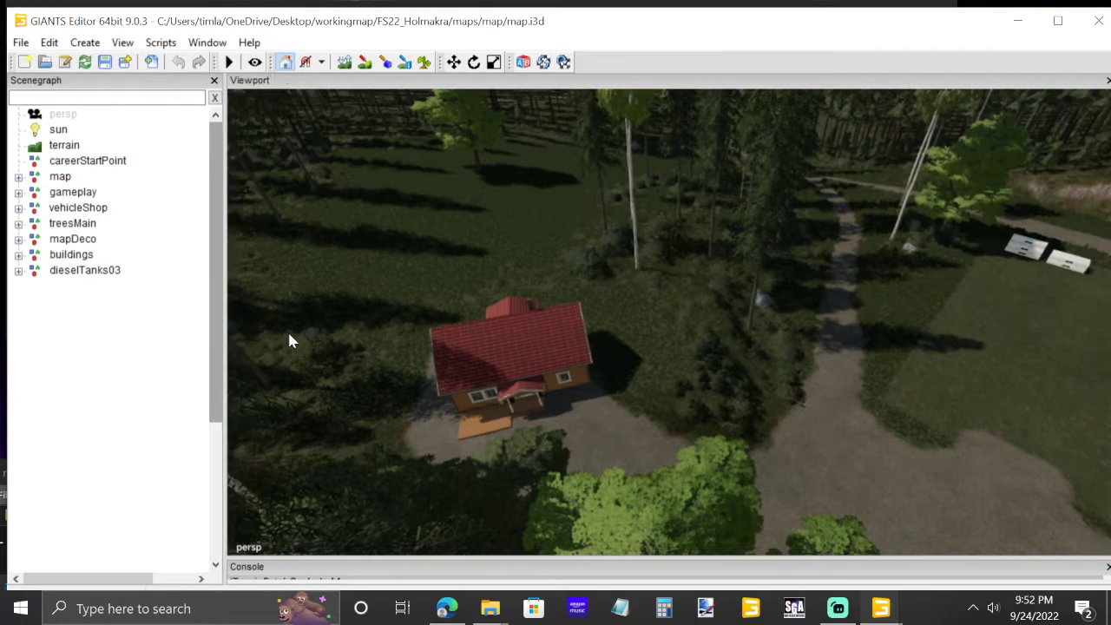
{"action": "middle_click_drag", "start_coordinate": [358, 315], "coordinate": [479, 347]}
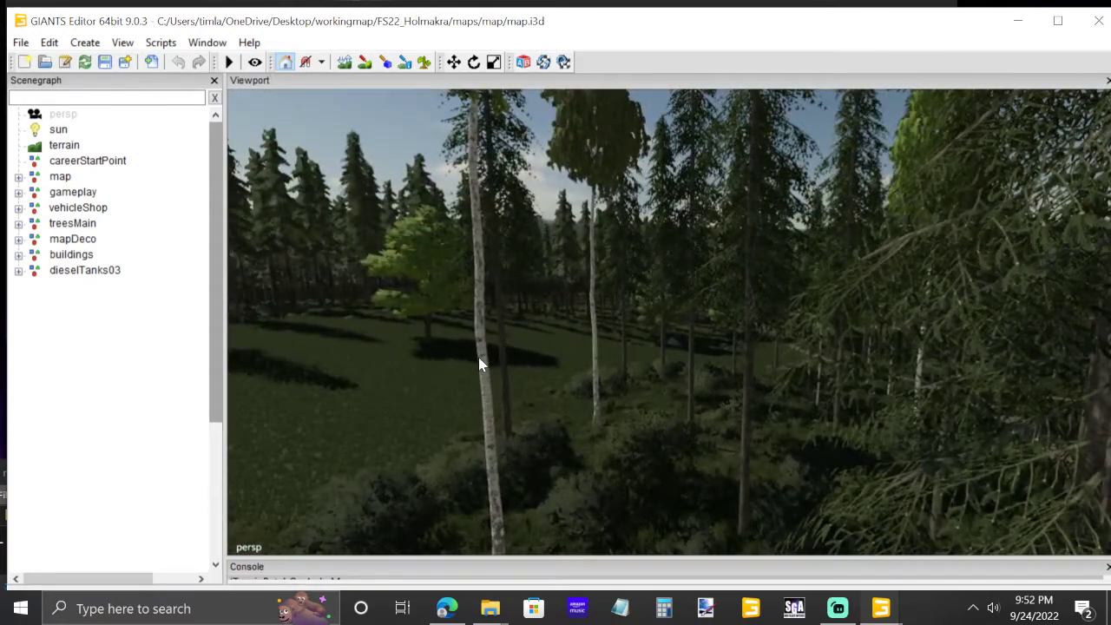
Select a birchBig tree in the viewport and open the File menu
{"action": "left_click", "coordinate": [480, 359]}
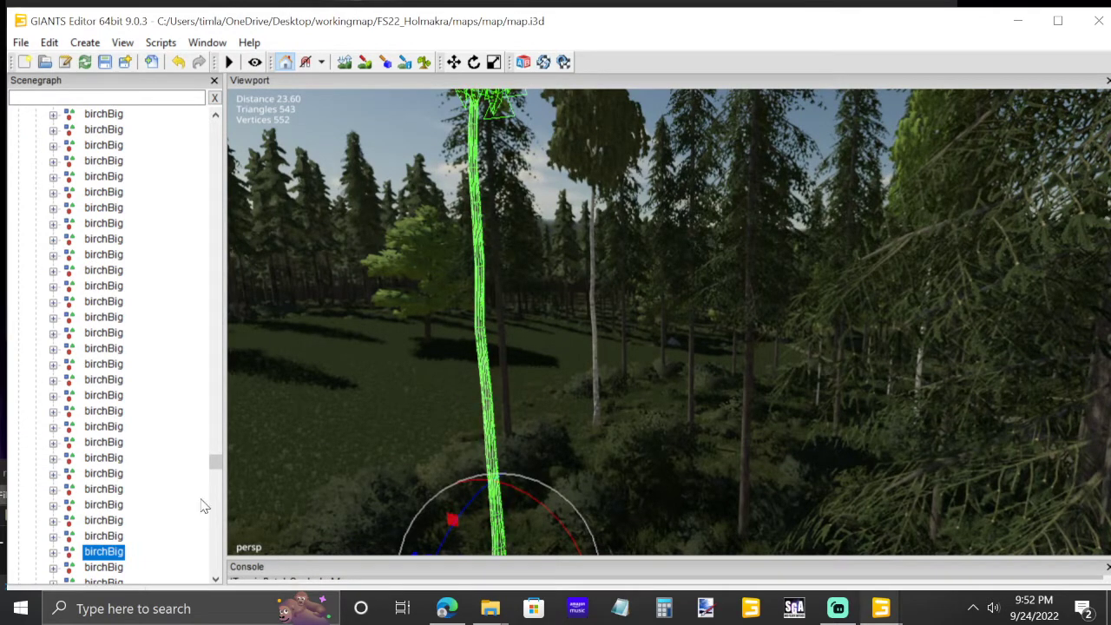
{"action": "left_click_drag", "start_coordinate": [217, 465], "coordinate": [217, 468]}
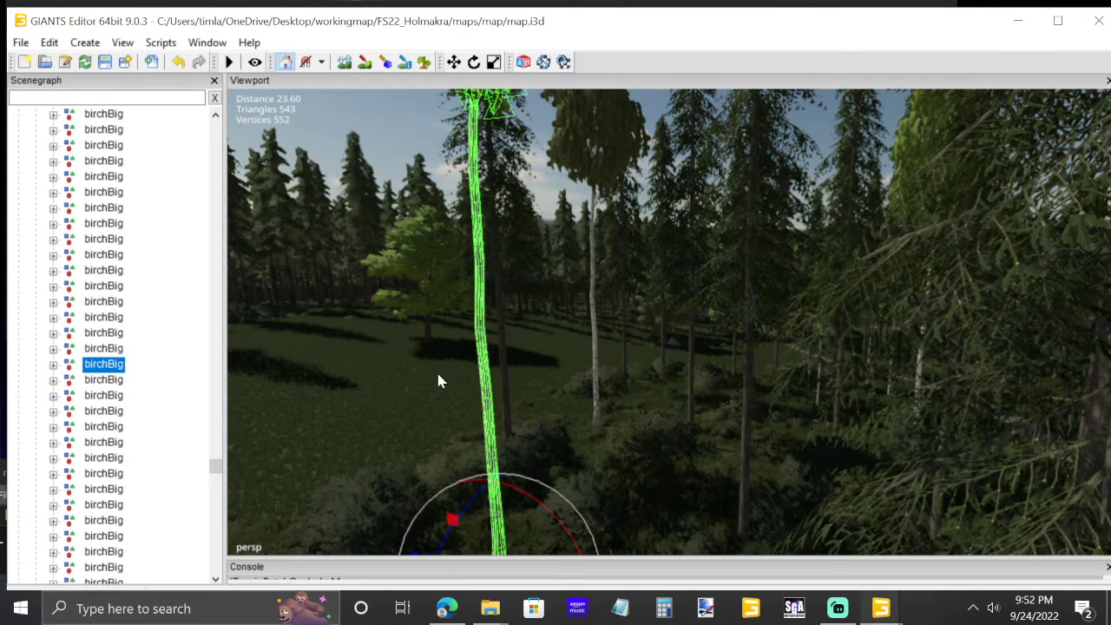
{"action": "left_click", "coordinate": [19, 42]}
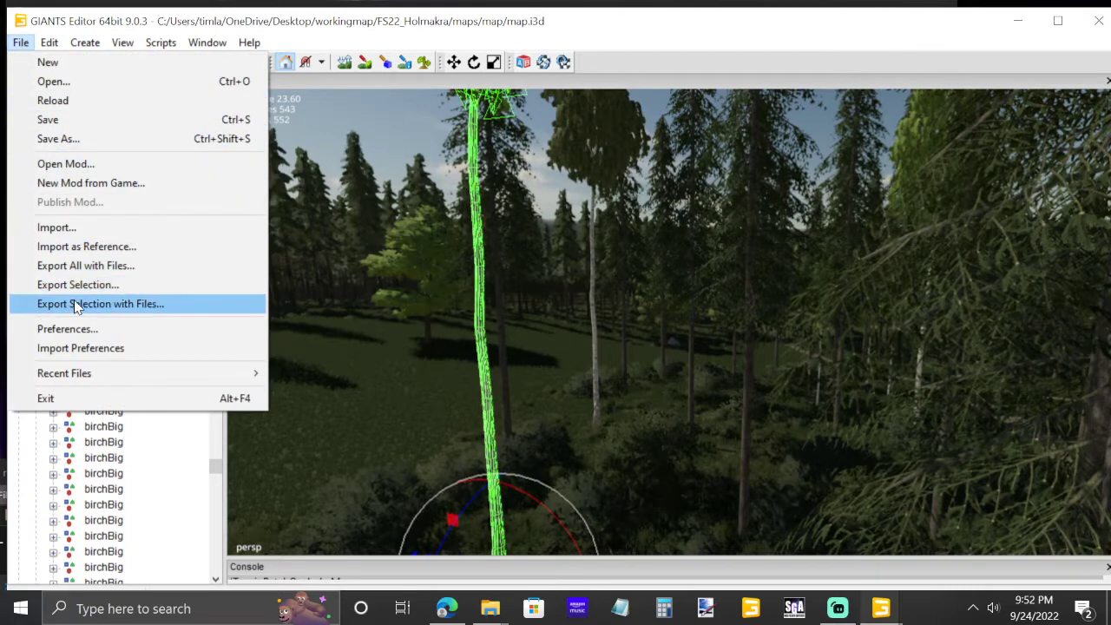
Start Export Selection with Files and browse to workingmap\FS22_BearRockLogging\maps\mystuff
{"action": "left_click", "coordinate": [121, 309]}
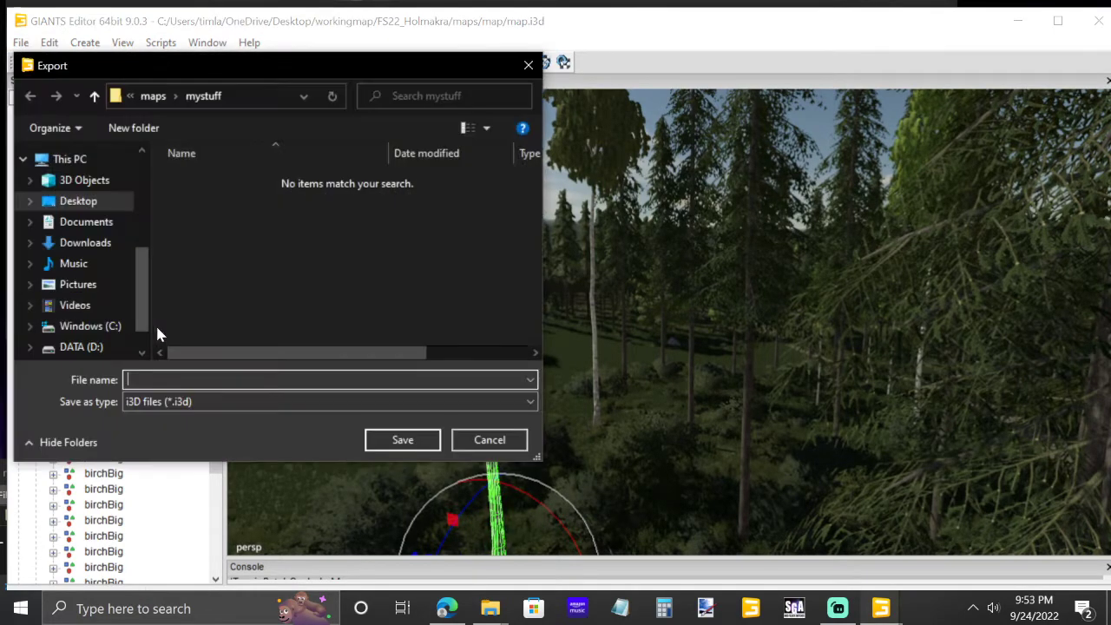
{"action": "left_click_drag", "start_coordinate": [260, 73], "coordinate": [564, 115]}
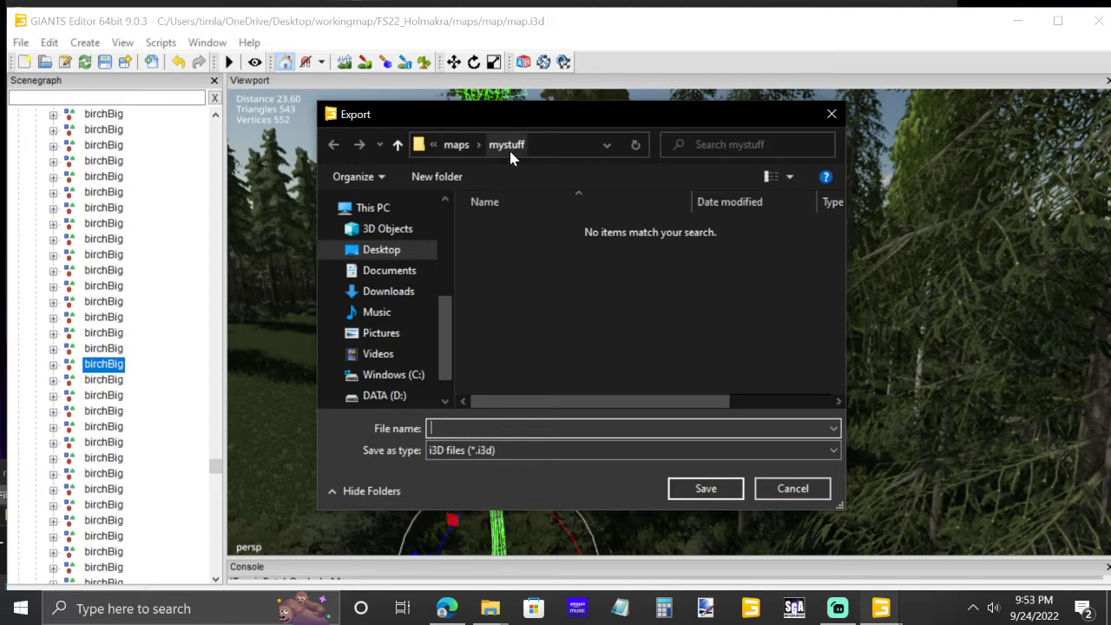
{"action": "left_click", "coordinate": [383, 251]}
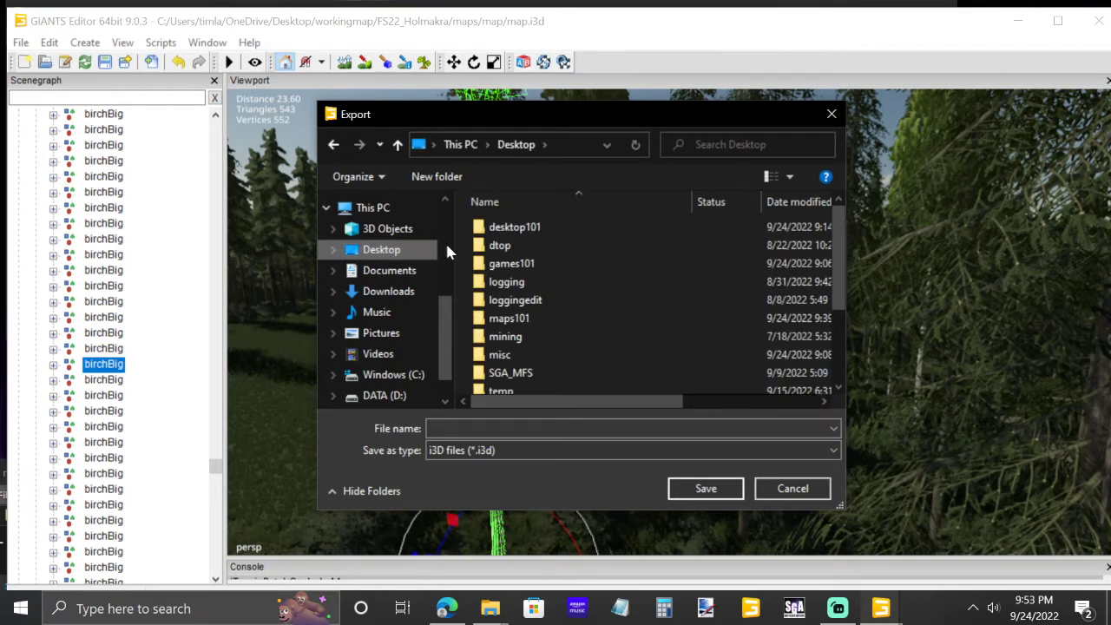
{"action": "scroll", "coordinate": [531, 283], "scroll_direction": "down", "scroll_amount": 1}
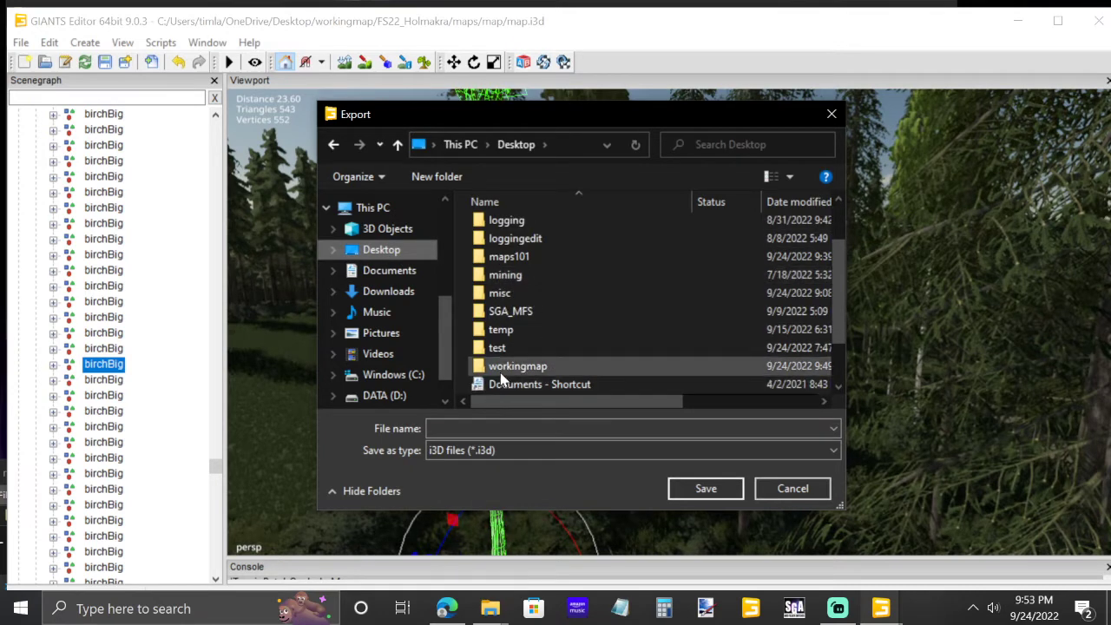
{"action": "double_click", "coordinate": [535, 368]}
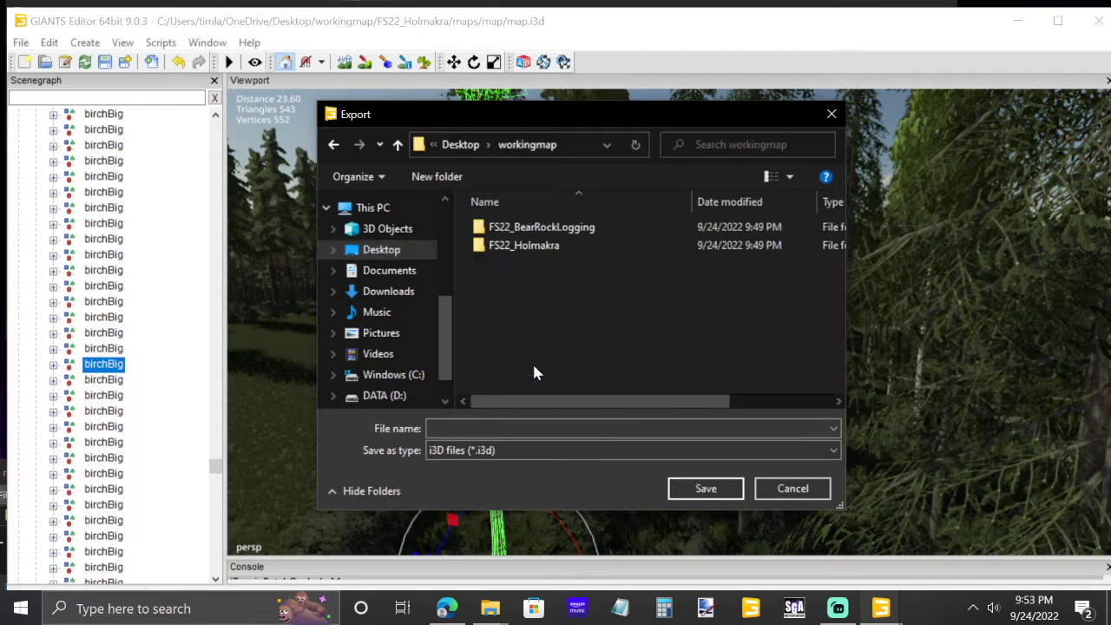
{"action": "double_click", "coordinate": [532, 227]}
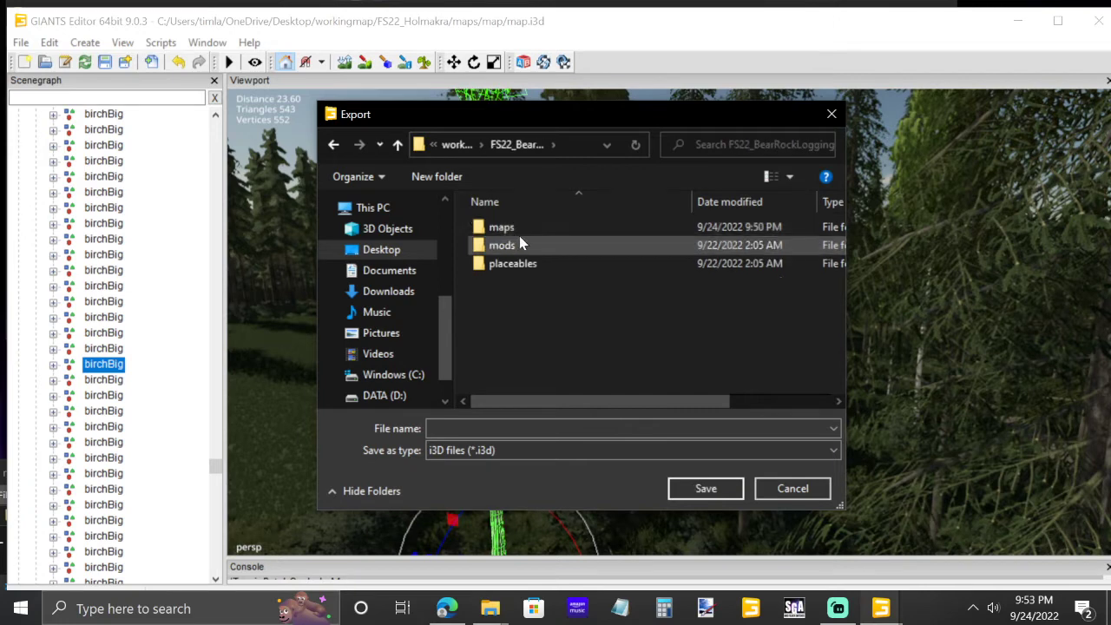
{"action": "left_click", "coordinate": [496, 231]}
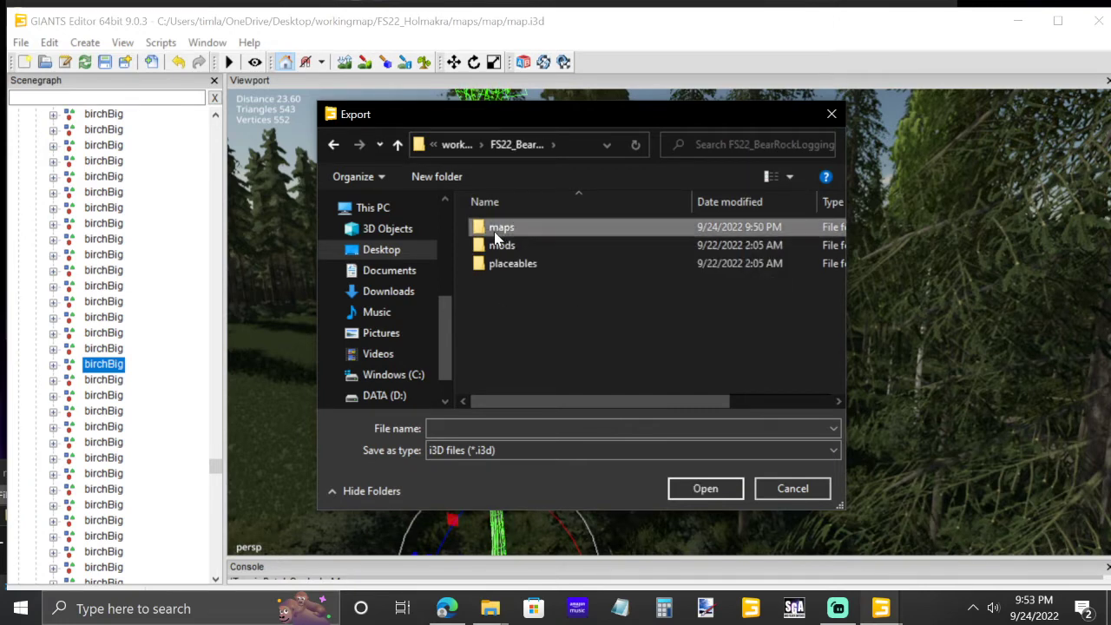
{"action": "double_click", "coordinate": [496, 231]}
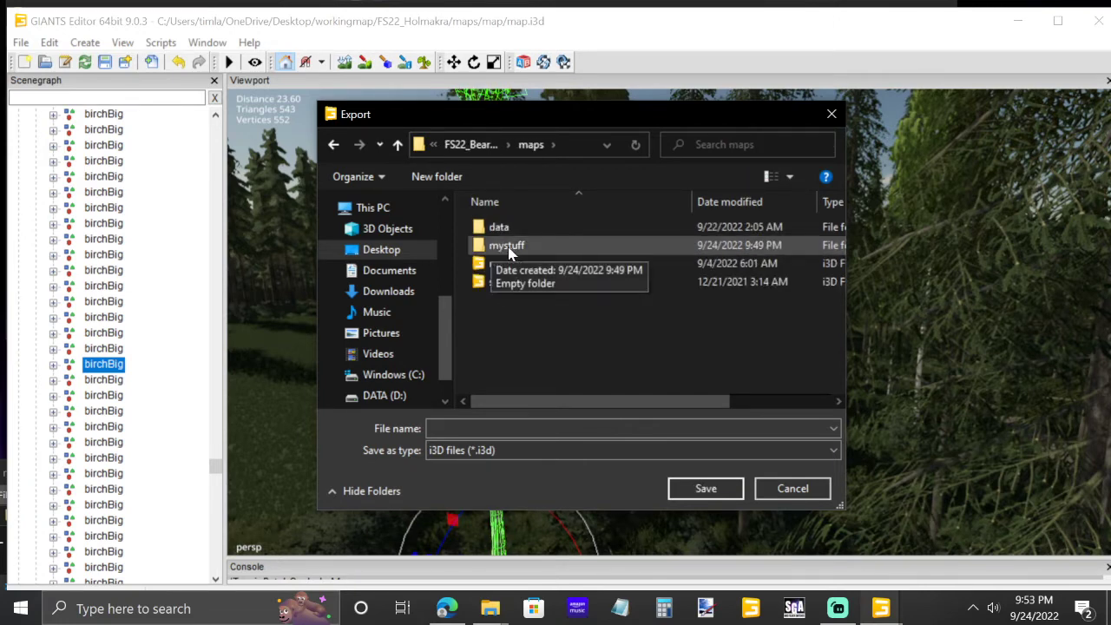
{"action": "left_click", "coordinate": [513, 247]}
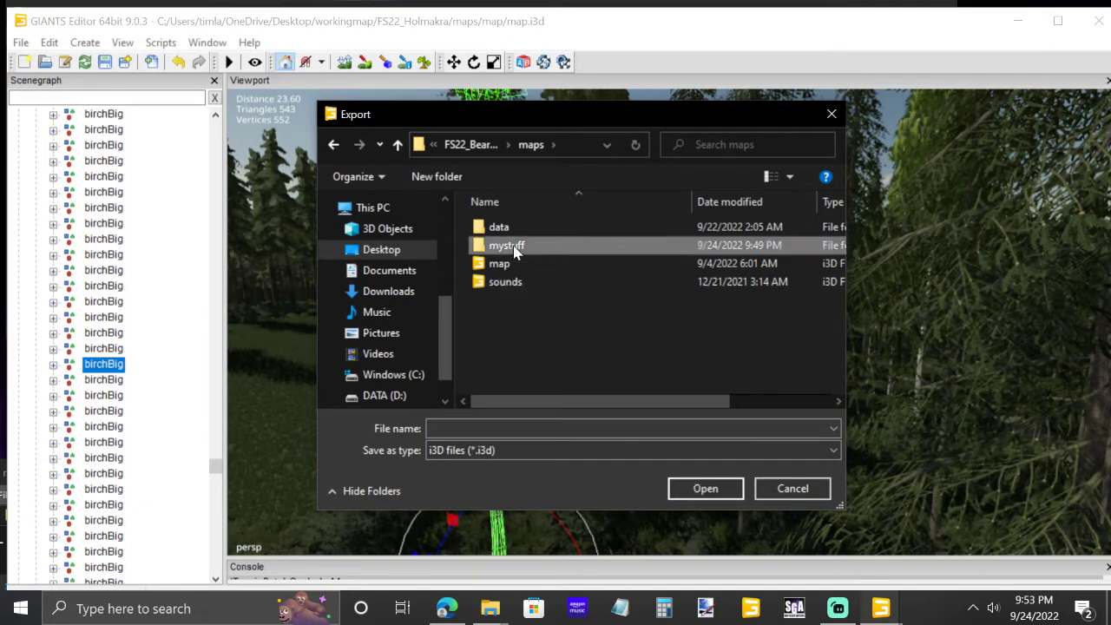
{"action": "double_click", "coordinate": [512, 247]}
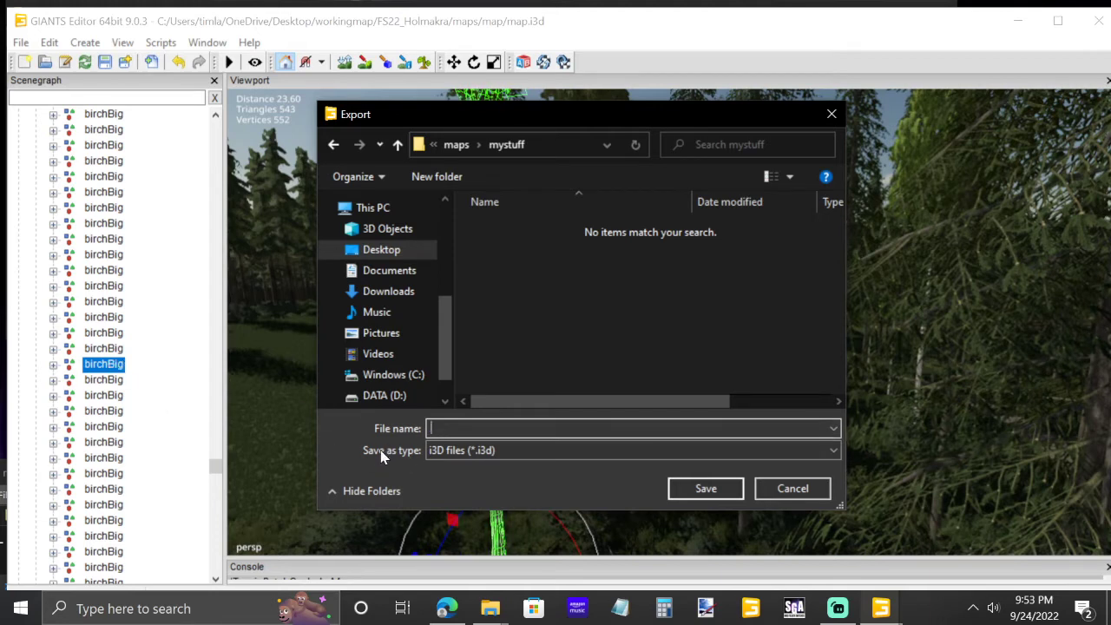
Save the export as bigBirch and confirm exporting with files
{"action": "type", "text": "bigBirch"}
{"action": "left_click", "coordinate": [714, 489]}
{"action": "left_click", "coordinate": [592, 316]}
{"action": "left_click", "coordinate": [602, 309]}
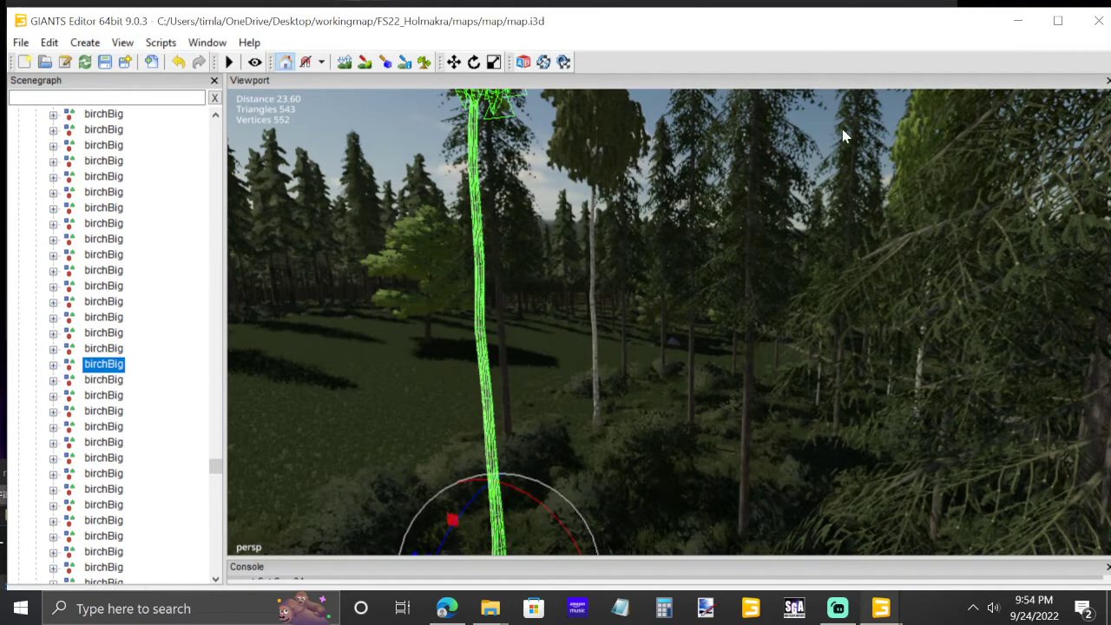
Quit the Holmakra map without saving, close its Explorer window and move the Bear Rock Logging maps window up
{"action": "left_click", "coordinate": [1099, 23]}
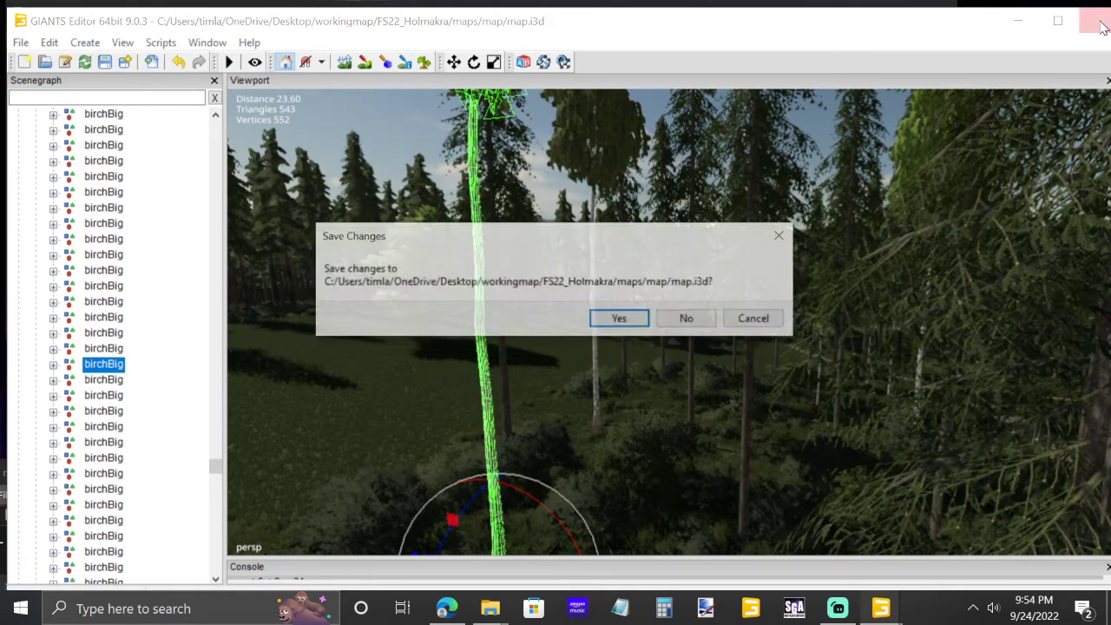
{"action": "left_click", "coordinate": [688, 321]}
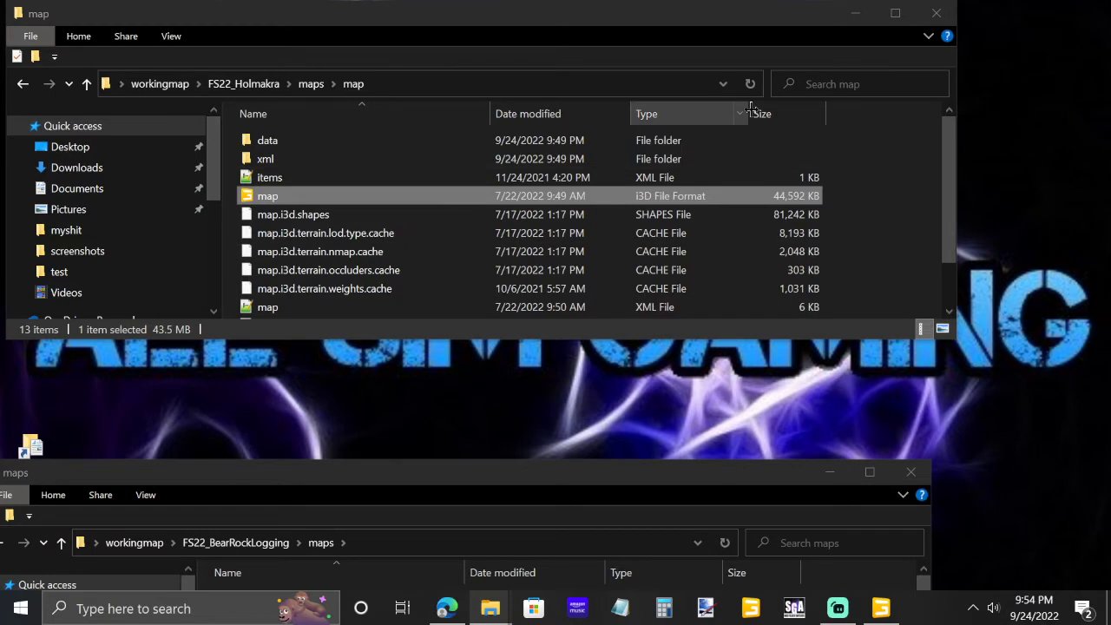
{"action": "left_click", "coordinate": [937, 16]}
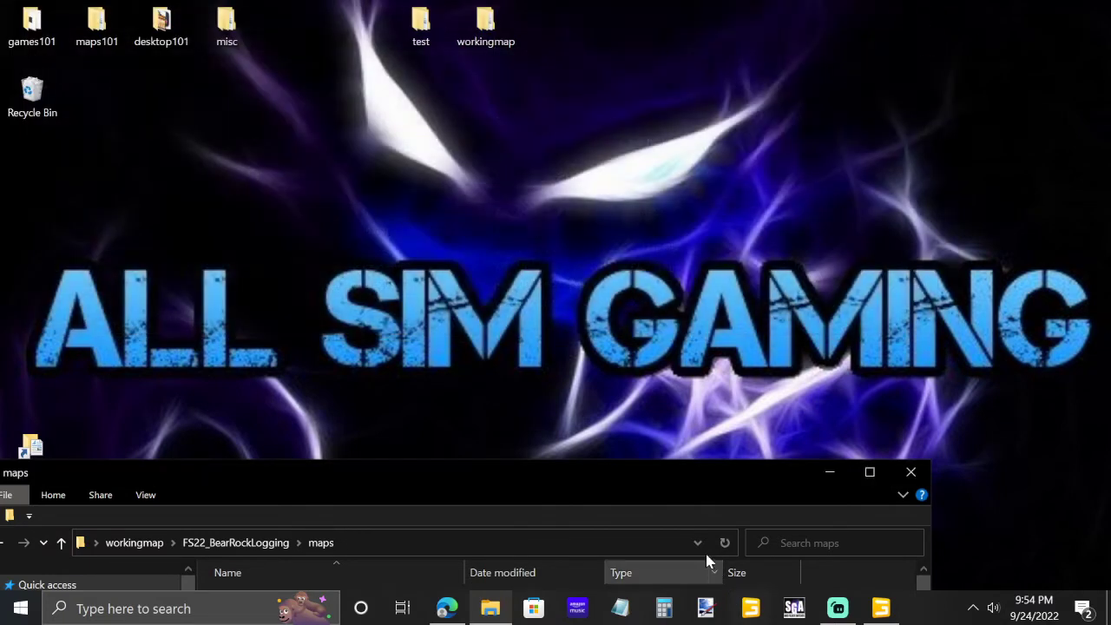
{"action": "left_click_drag", "start_coordinate": [626, 476], "coordinate": [680, 233]}
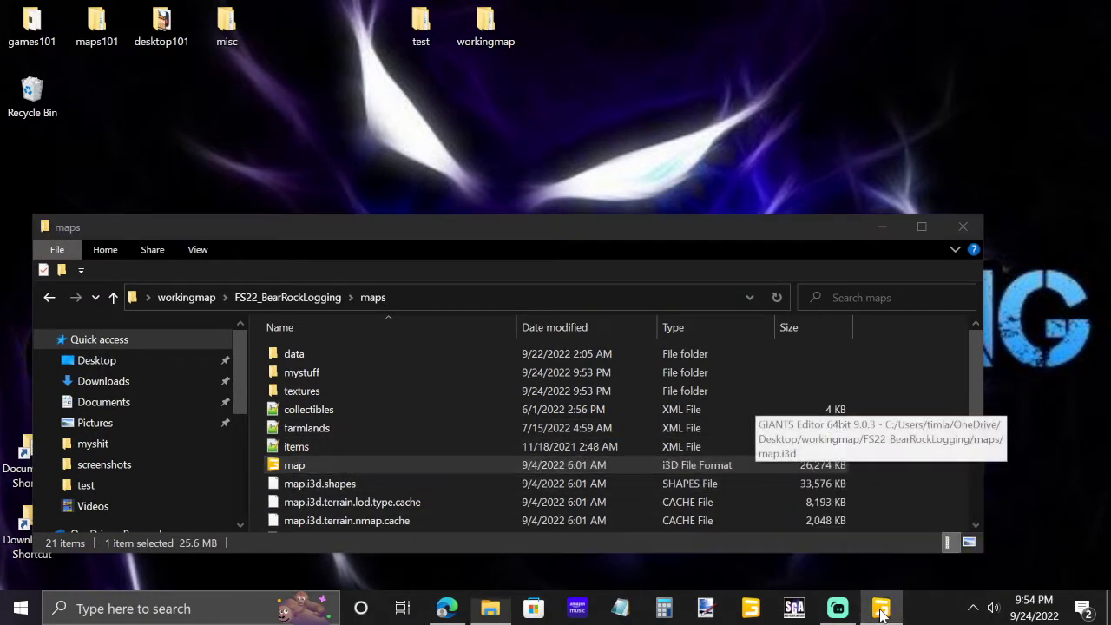
Return to the Bear Rock Logging map and collapse the trees and spruceTrees groups in the Scenegraph
{"action": "left_click", "coordinate": [882, 611]}
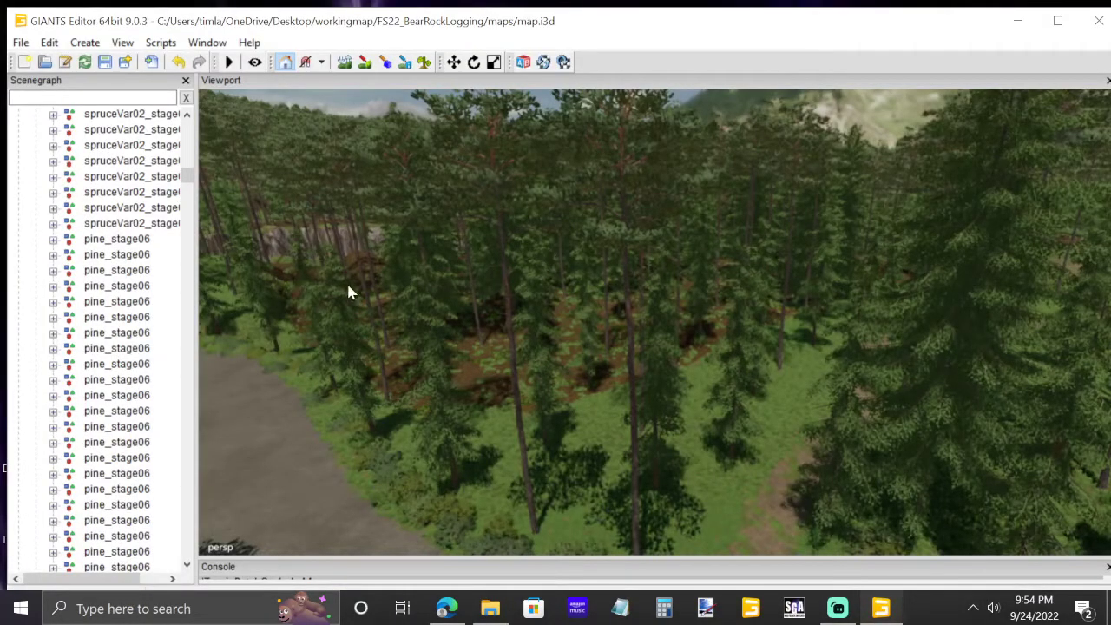
{"action": "left_click_drag", "start_coordinate": [185, 176], "coordinate": [197, 128]}
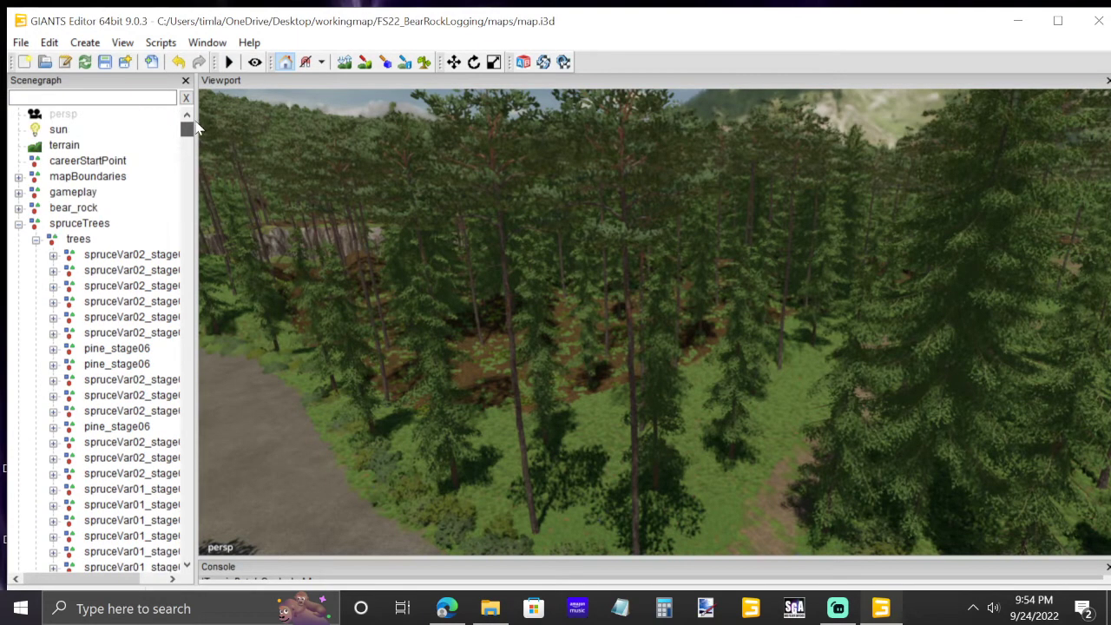
{"action": "left_click", "coordinate": [36, 240]}
{"action": "left_click", "coordinate": [18, 224]}
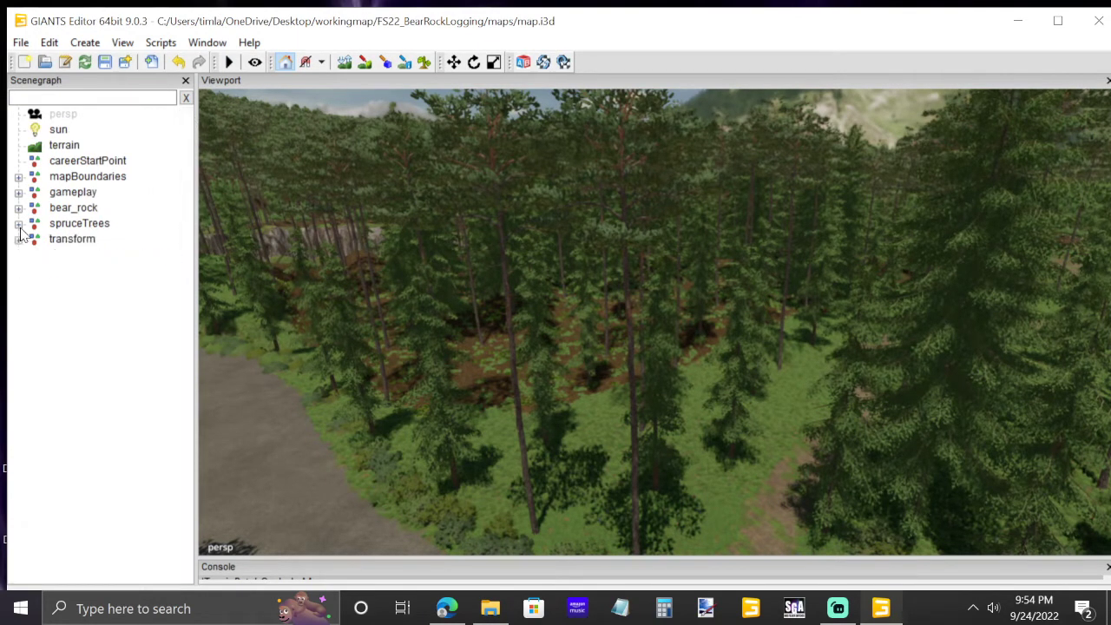
Select the pine beside the gravel road and tilt the view to look down on it
{"action": "left_click", "coordinate": [200, 255]}
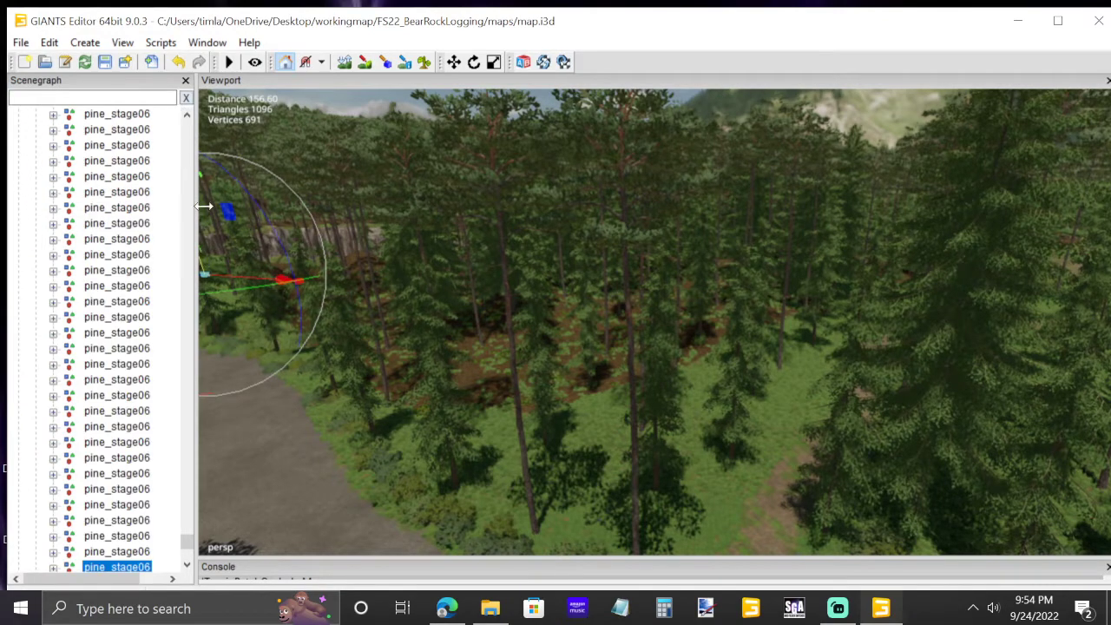
{"action": "left_click_drag", "start_coordinate": [184, 546], "coordinate": [201, 130]}
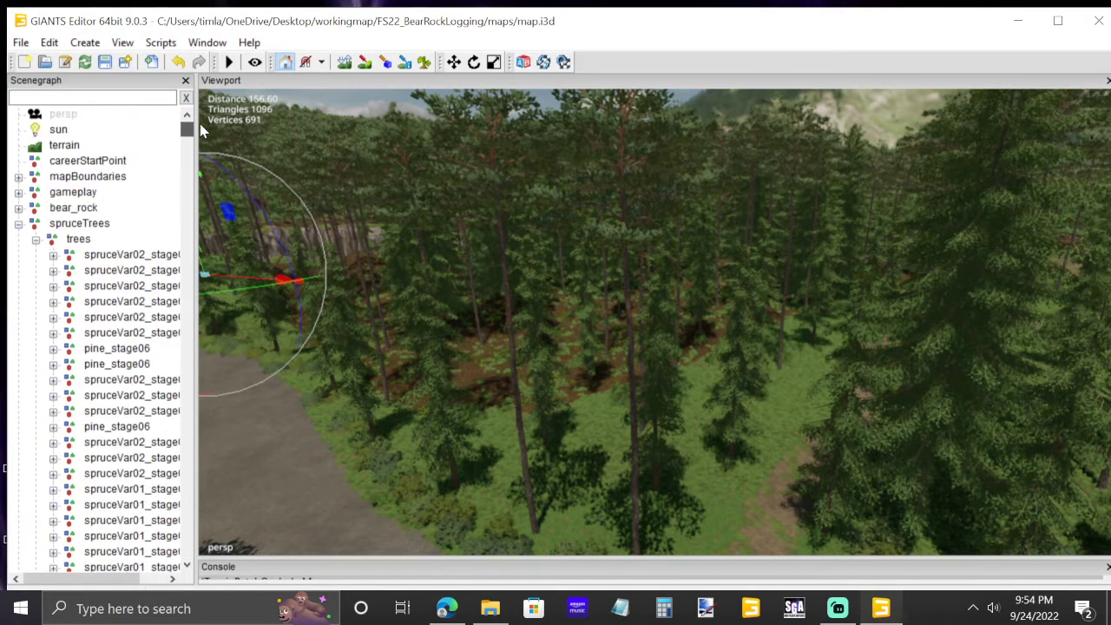
{"action": "left_click", "coordinate": [36, 240]}
{"action": "left_click", "coordinate": [18, 225]}
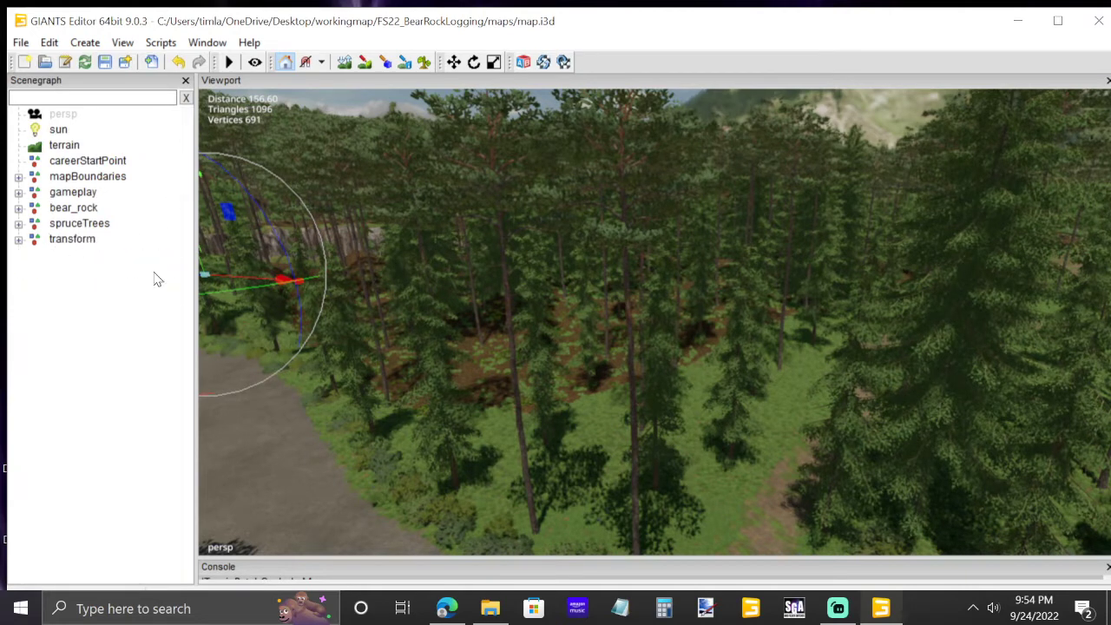
{"action": "left_click", "coordinate": [524, 469]}
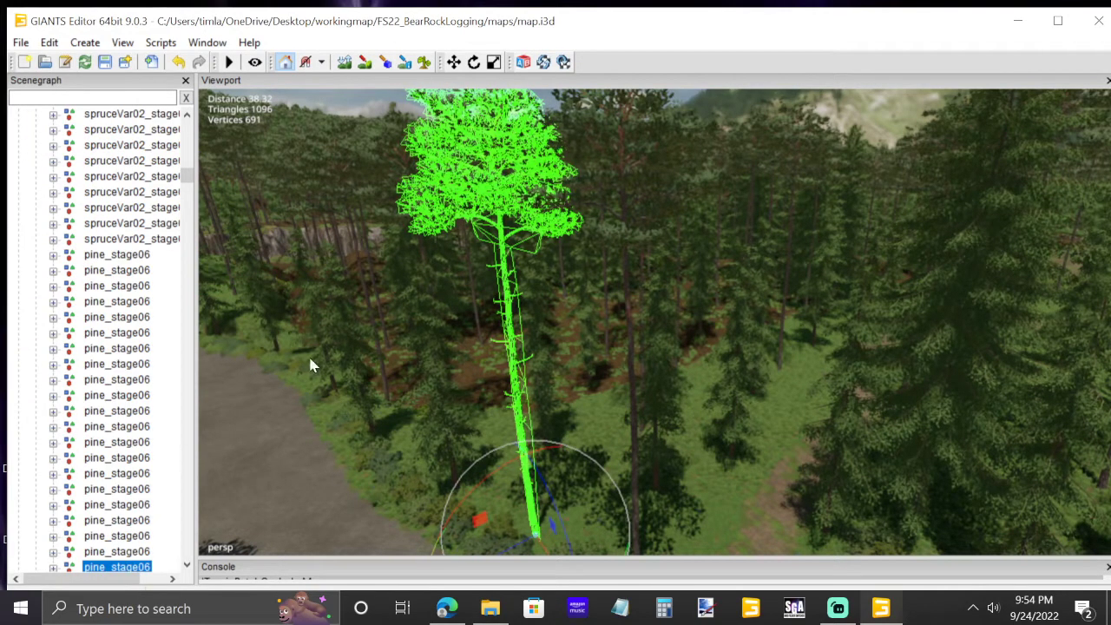
{"action": "mouse_move", "coordinate": [422, 373]}
{"action": "left_mouse_down", "text": "alt"}
{"action": "mouse_move", "coordinate": [410, 393]}
{"action": "mouse_move", "coordinate": [426, 392]}
{"action": "left_mouse_up", "text": "alt"}
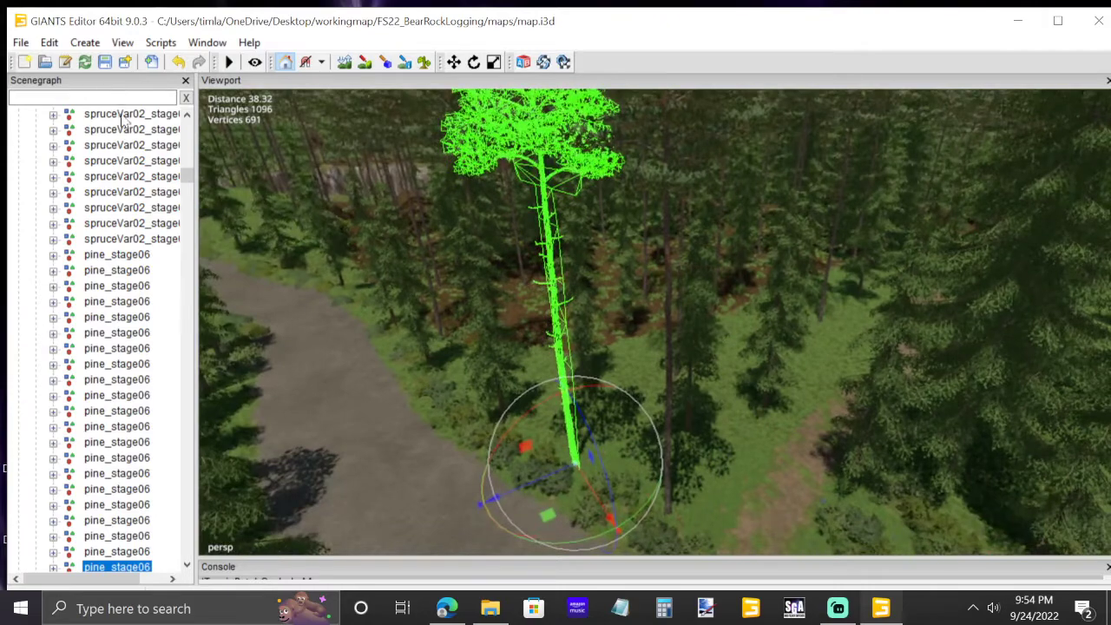
Import the bigBirch file from the mystuff folder into the Bear Rock Logging map
{"action": "left_click", "coordinate": [20, 42]}
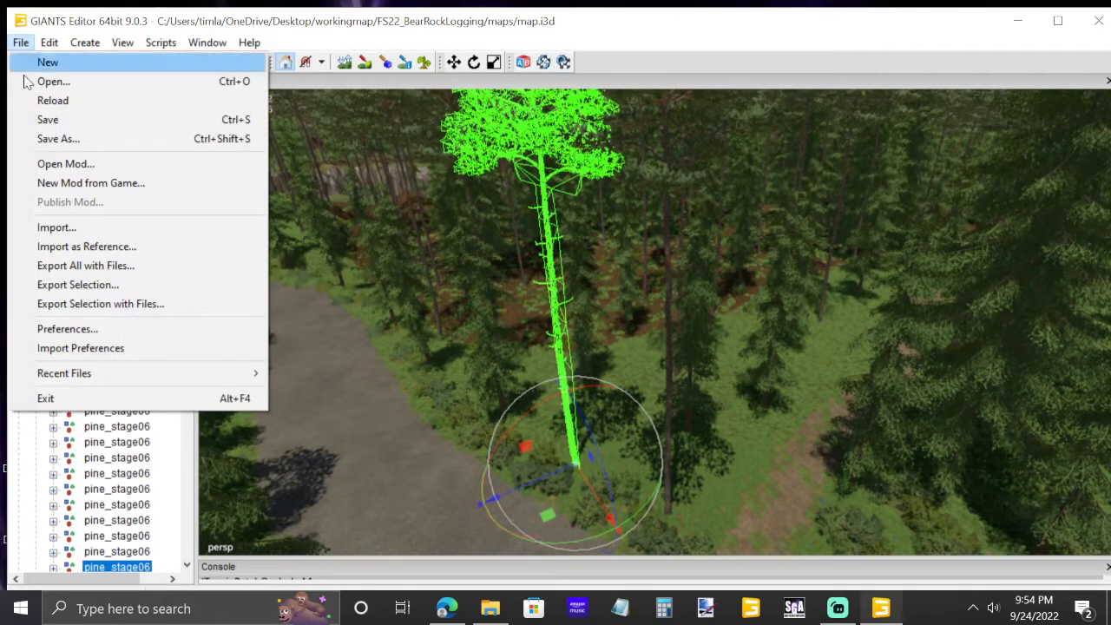
{"action": "left_click", "coordinate": [63, 231]}
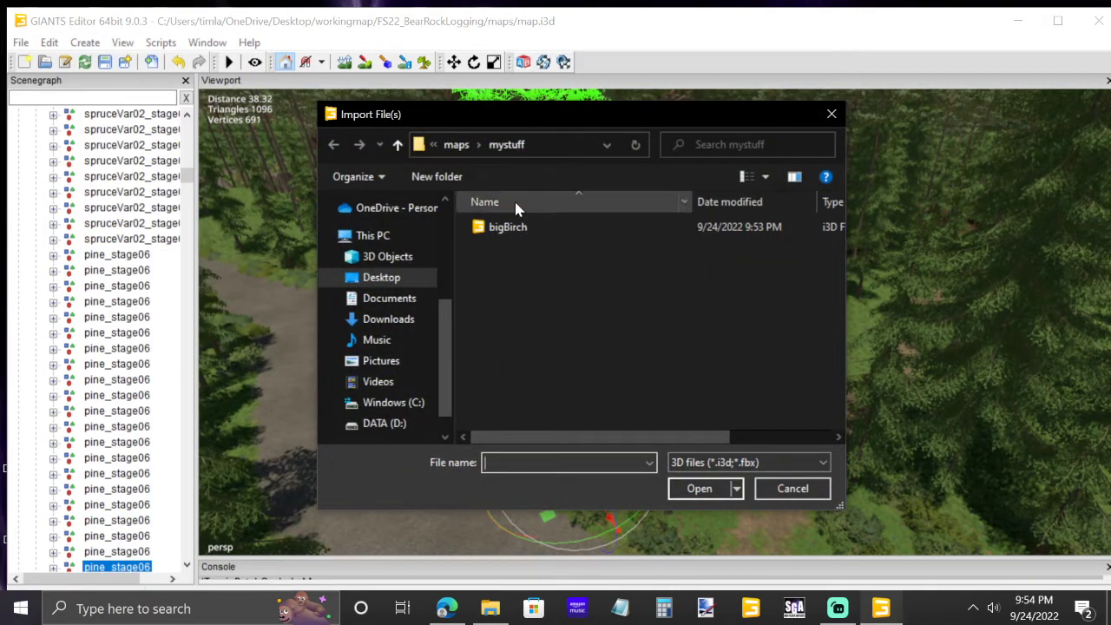
{"action": "double_click", "coordinate": [508, 228]}
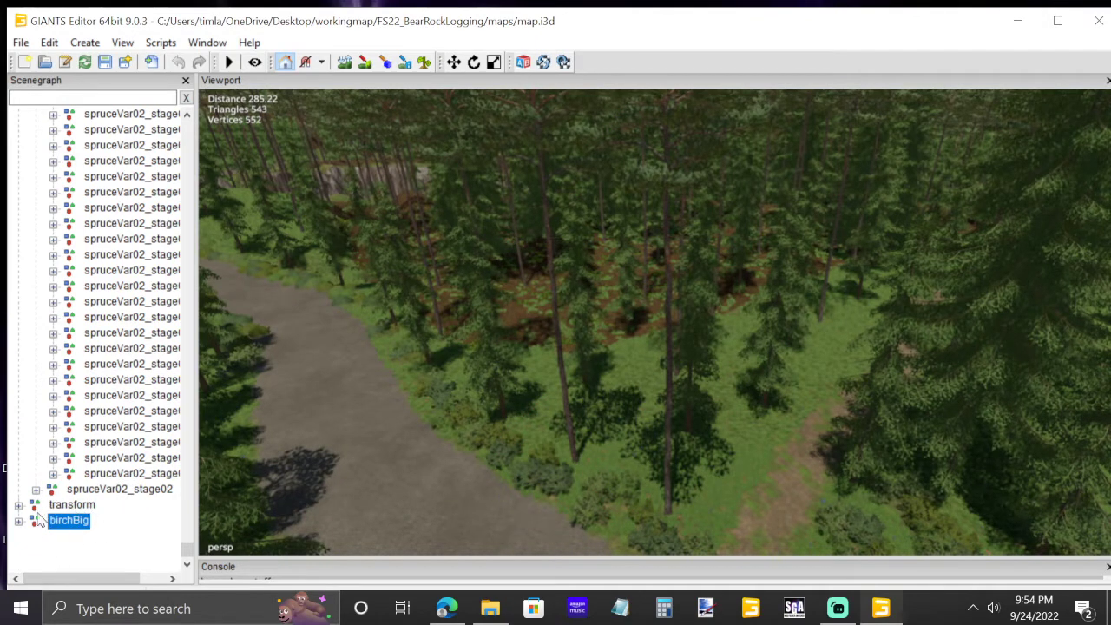
Drop the birchBig tree at the gravel road edge, slide it toward the road, then deselect it
{"action": "left_click", "coordinate": [513, 440]}
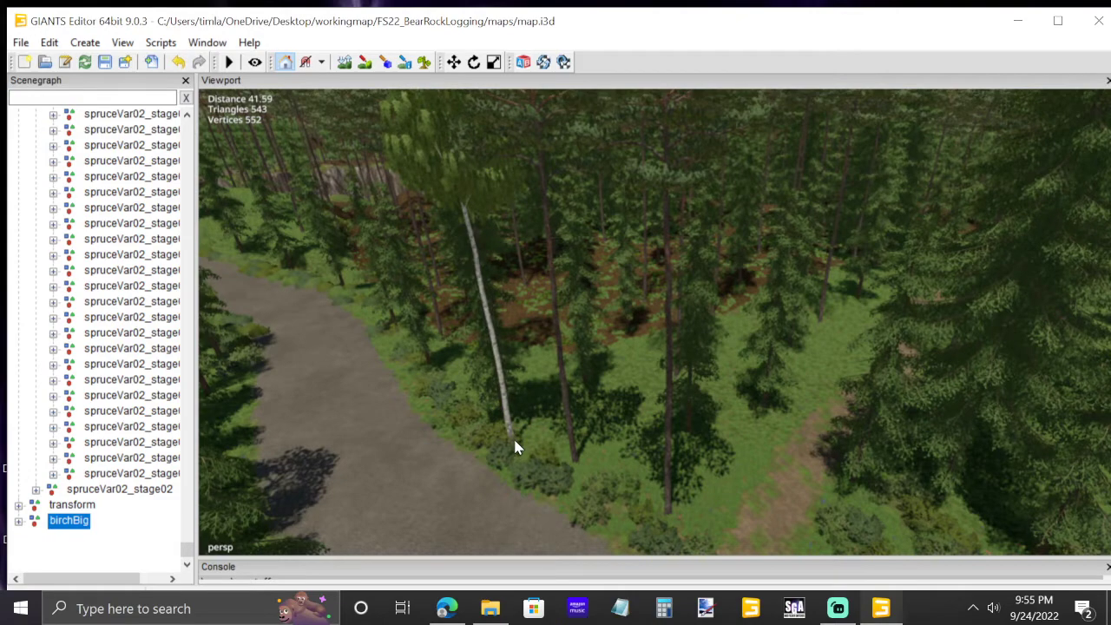
{"action": "left_click_drag", "start_coordinate": [546, 420], "coordinate": [509, 454]}
{"action": "left_click", "coordinate": [484, 474]}
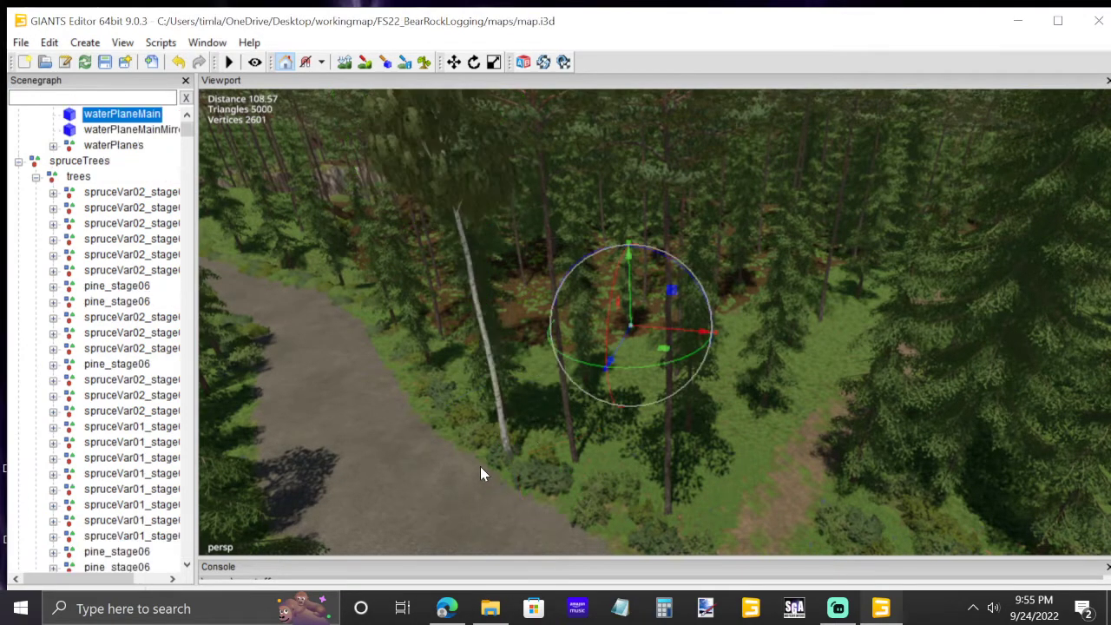